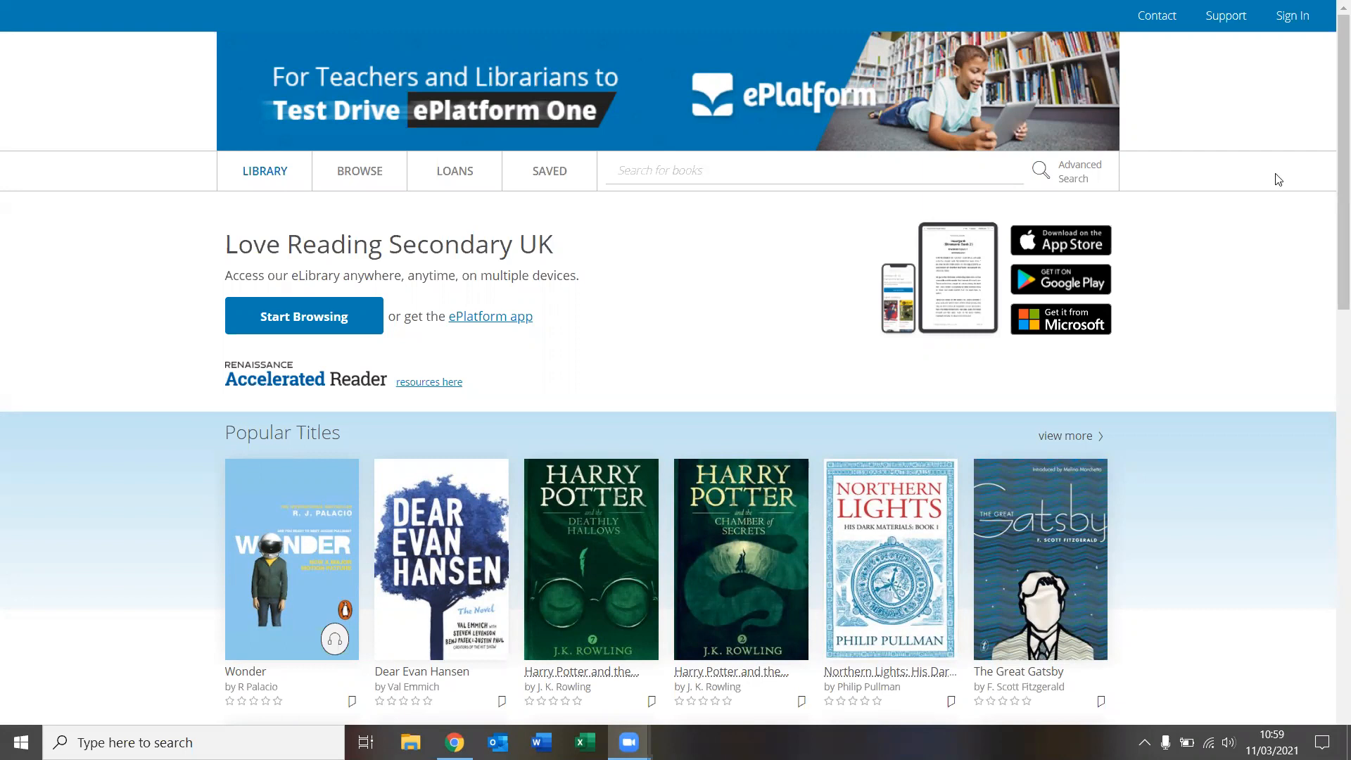
# - Sign in to the Love Reading Secondary UK library with the saved administrator username and the account password
pyautogui.click(1299, 21)
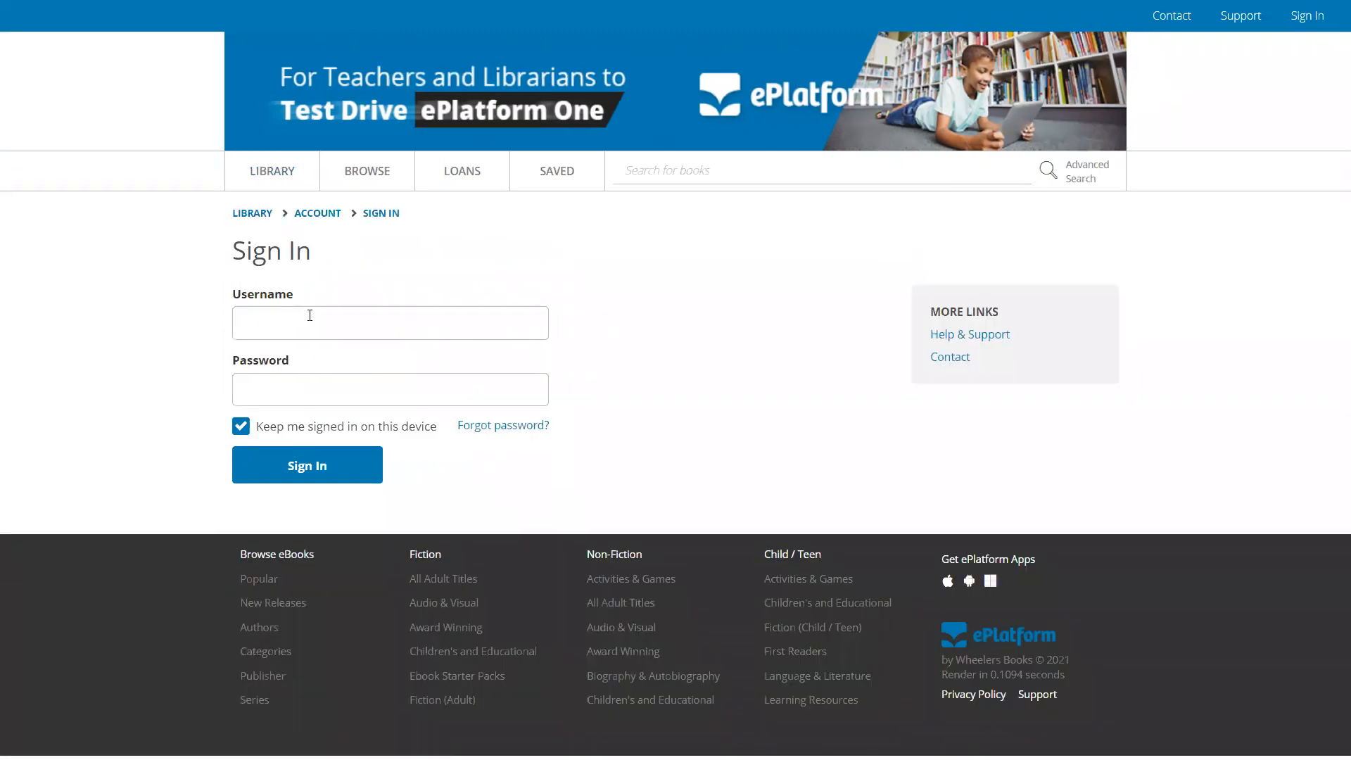
pyautogui.click(309, 315)
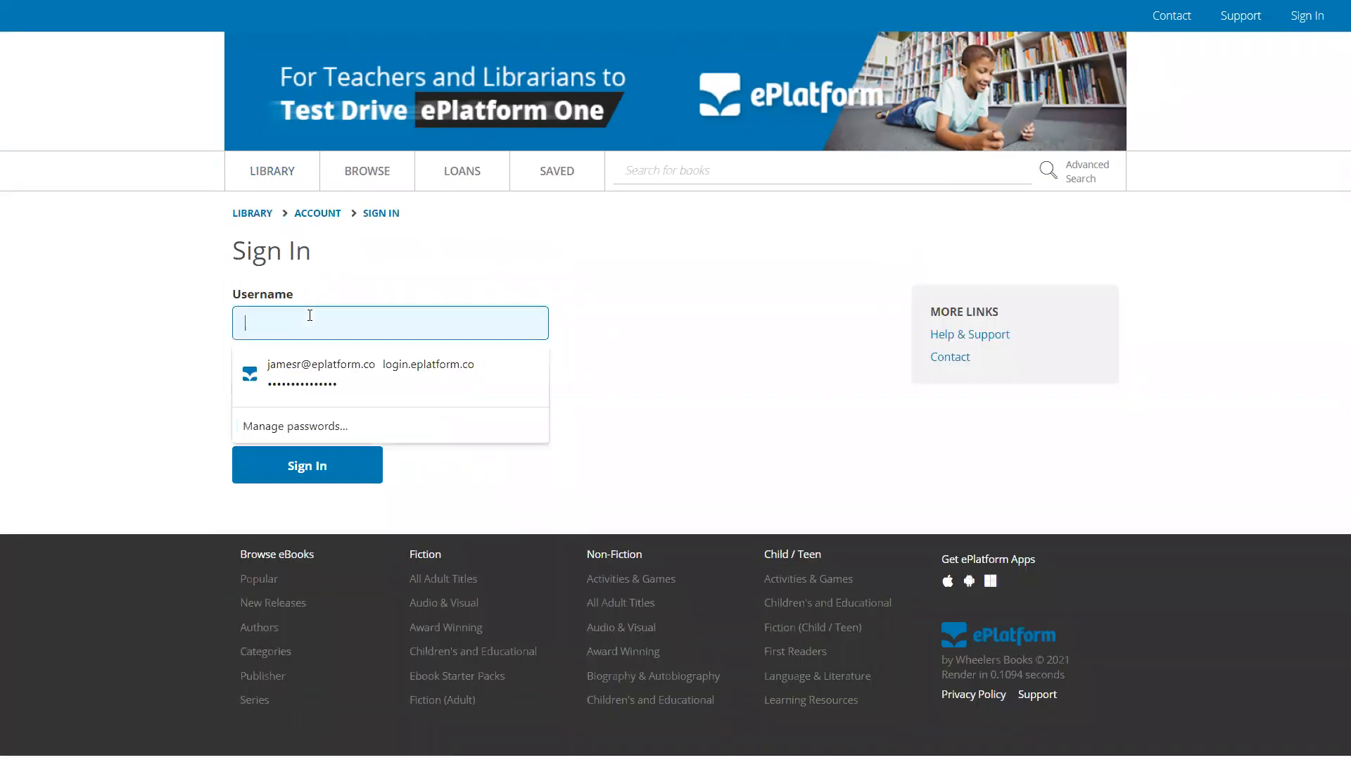
pyautogui.click(318, 363)
pyautogui.press('Tab')
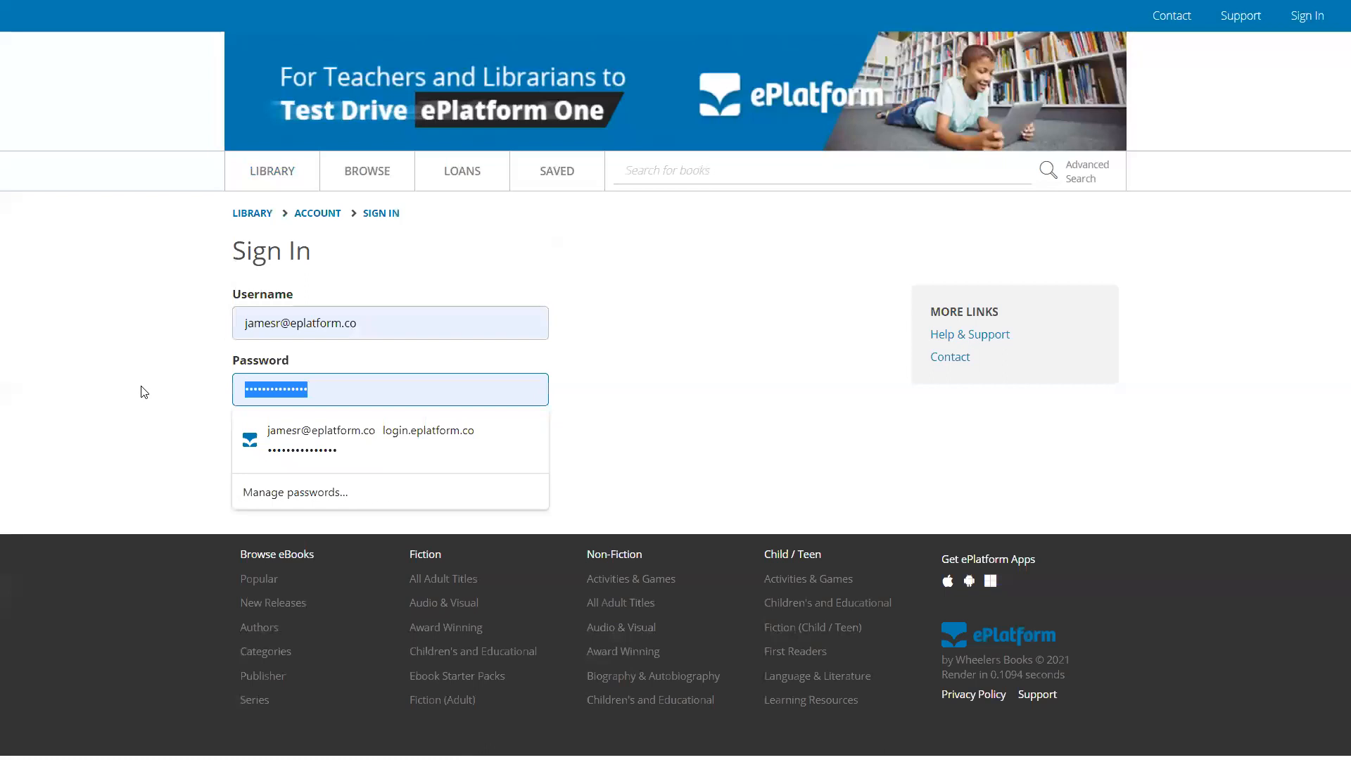
pyautogui.write('**********')
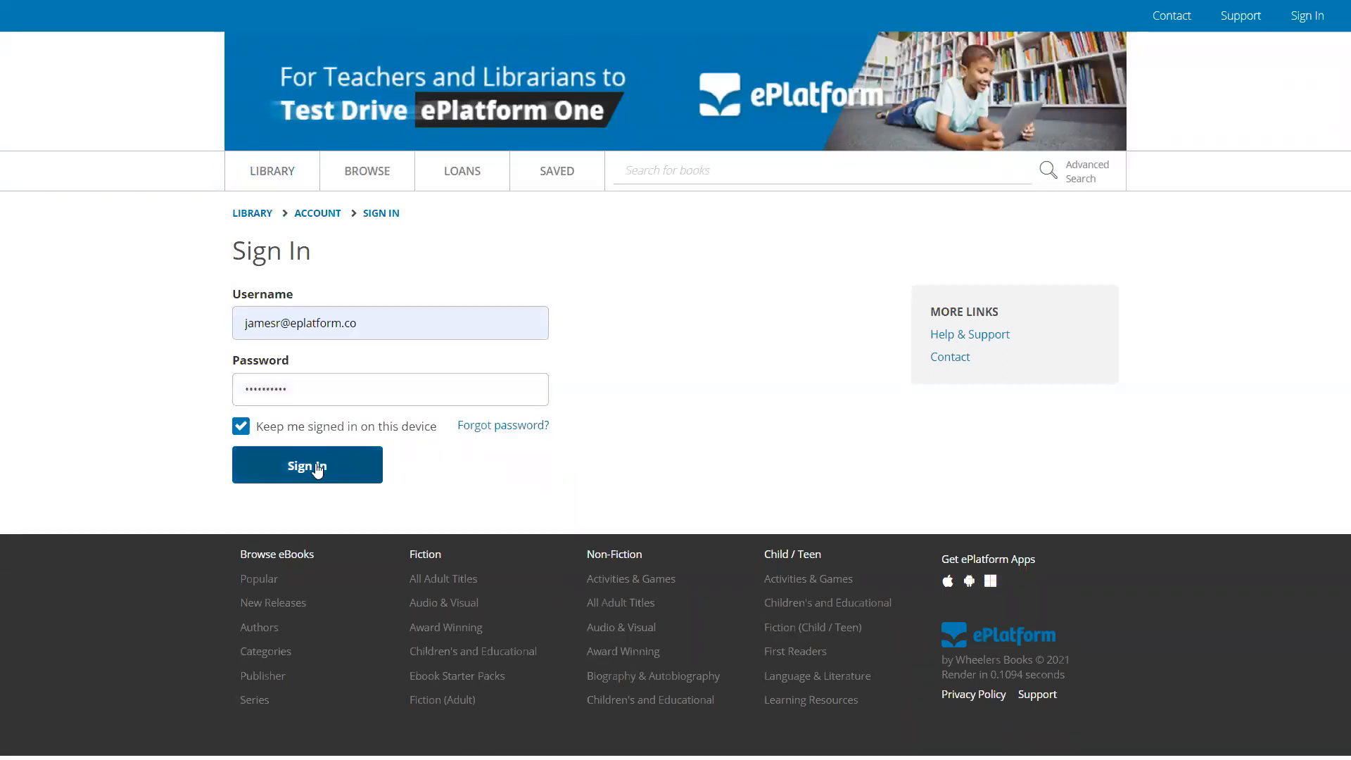
pyautogui.click(318, 470)
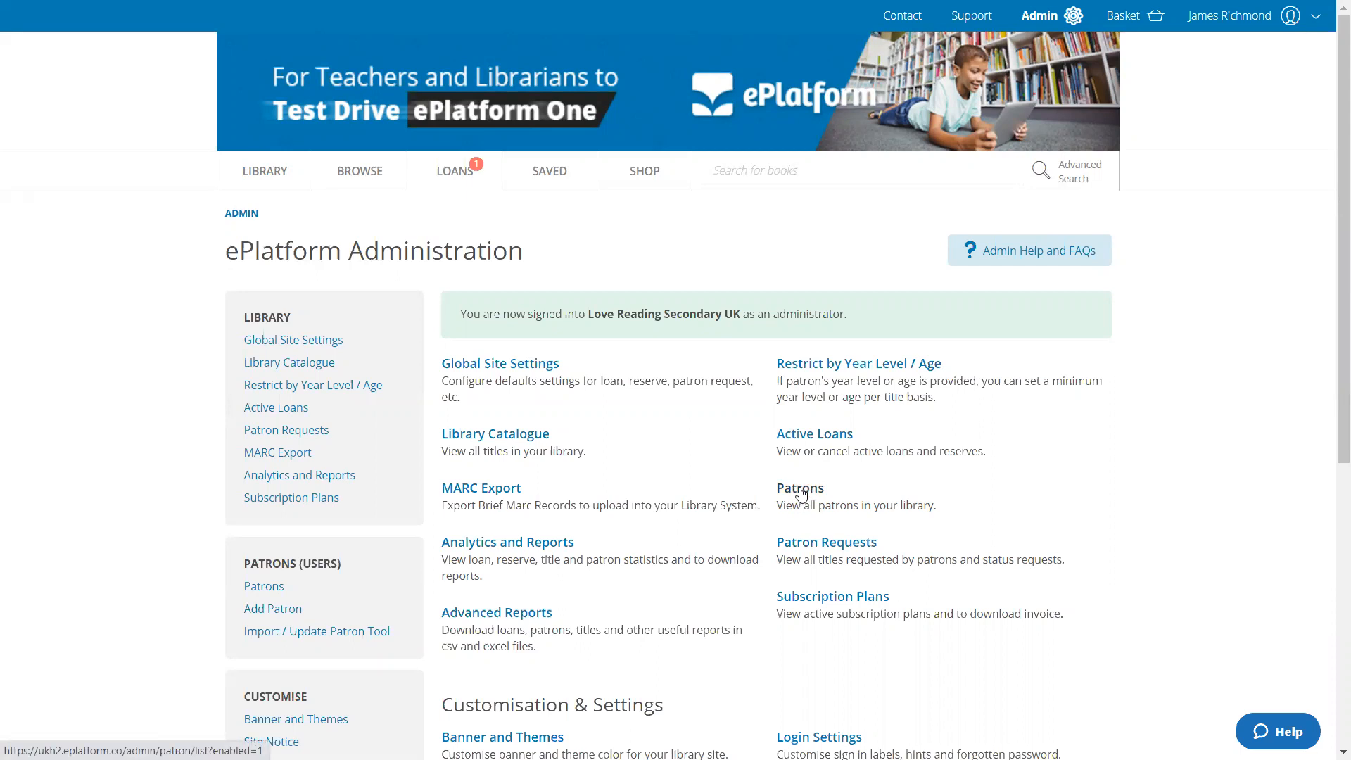
# - View the Import/Update Patrons tool and return to the administration overview
pyautogui.click(344, 638)
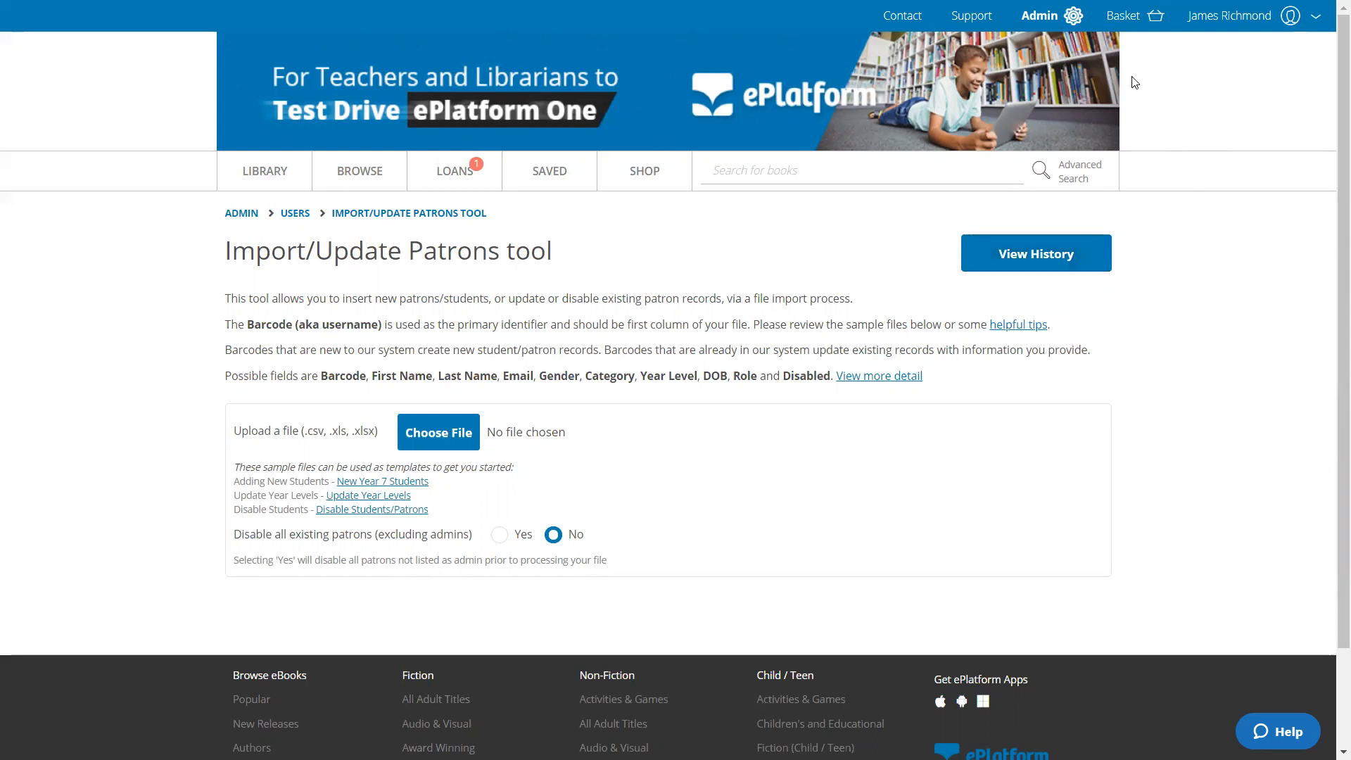
pyautogui.click(1046, 23)
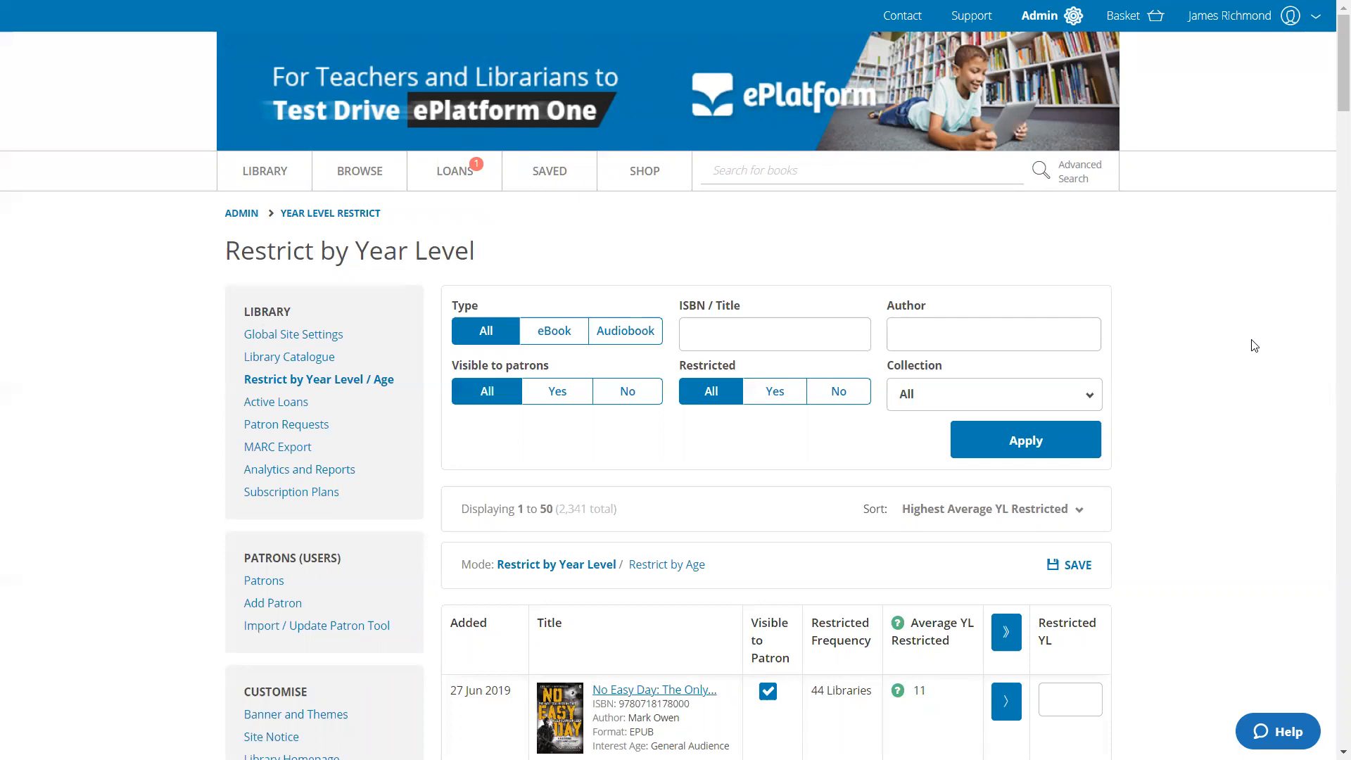
# - View the available sort orders for the titles in Restrict by Year Level, keeping the current order
pyautogui.scroll(-6, 1254, 346)
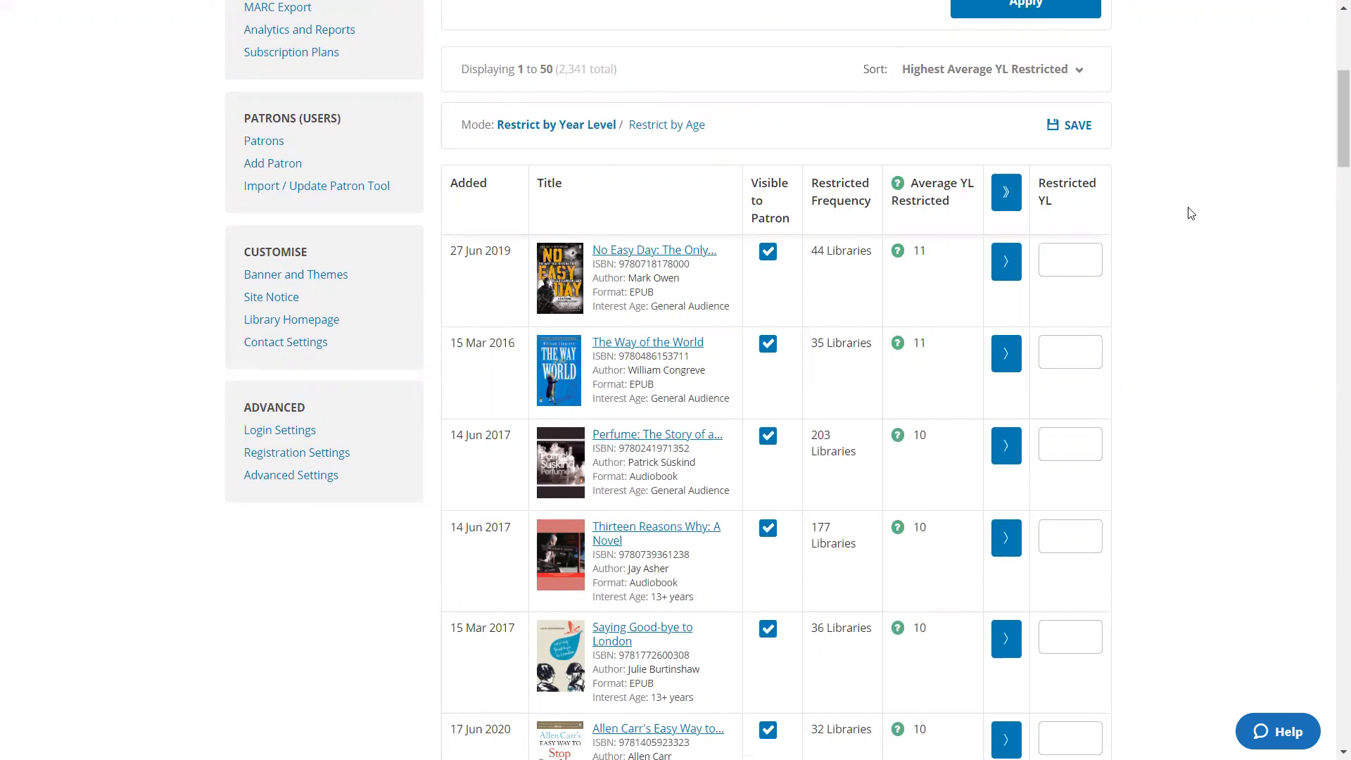
pyautogui.click(1016, 70)
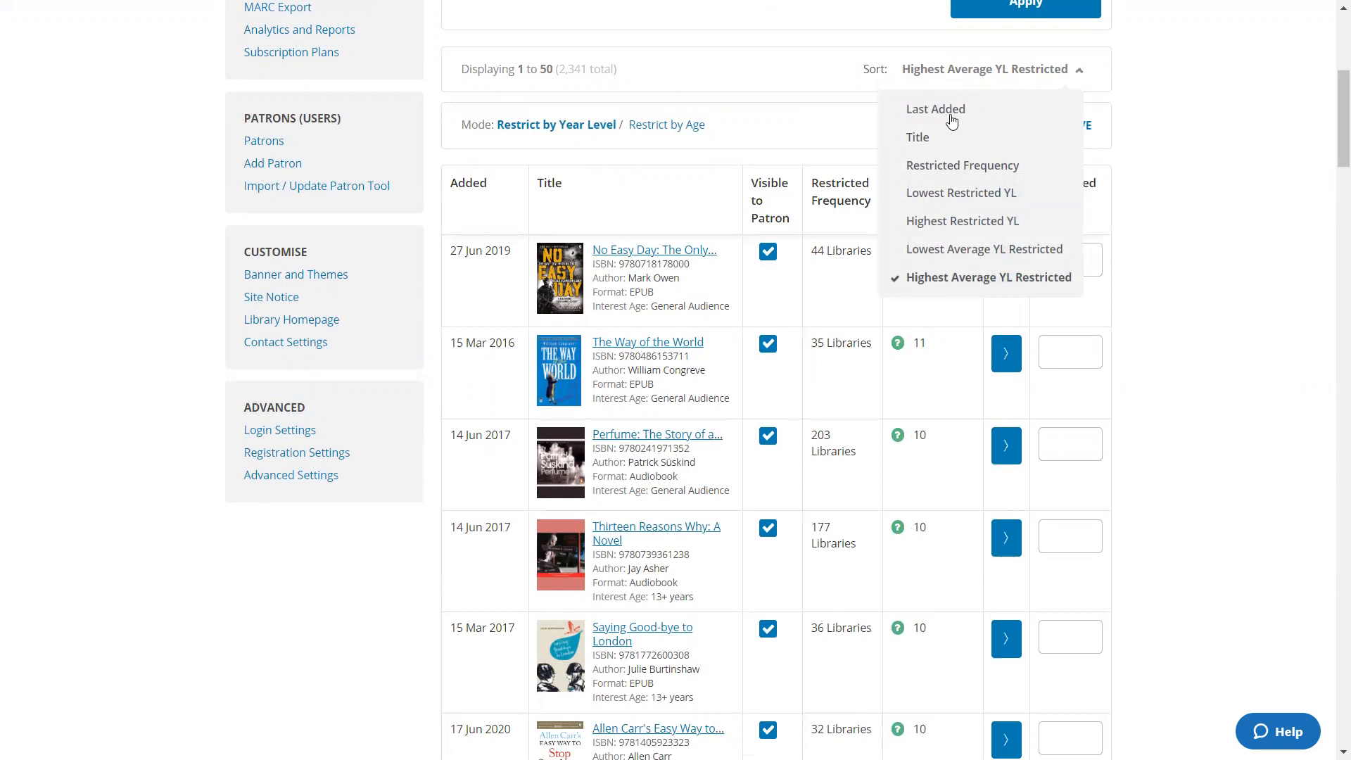
pyautogui.click(1206, 159)
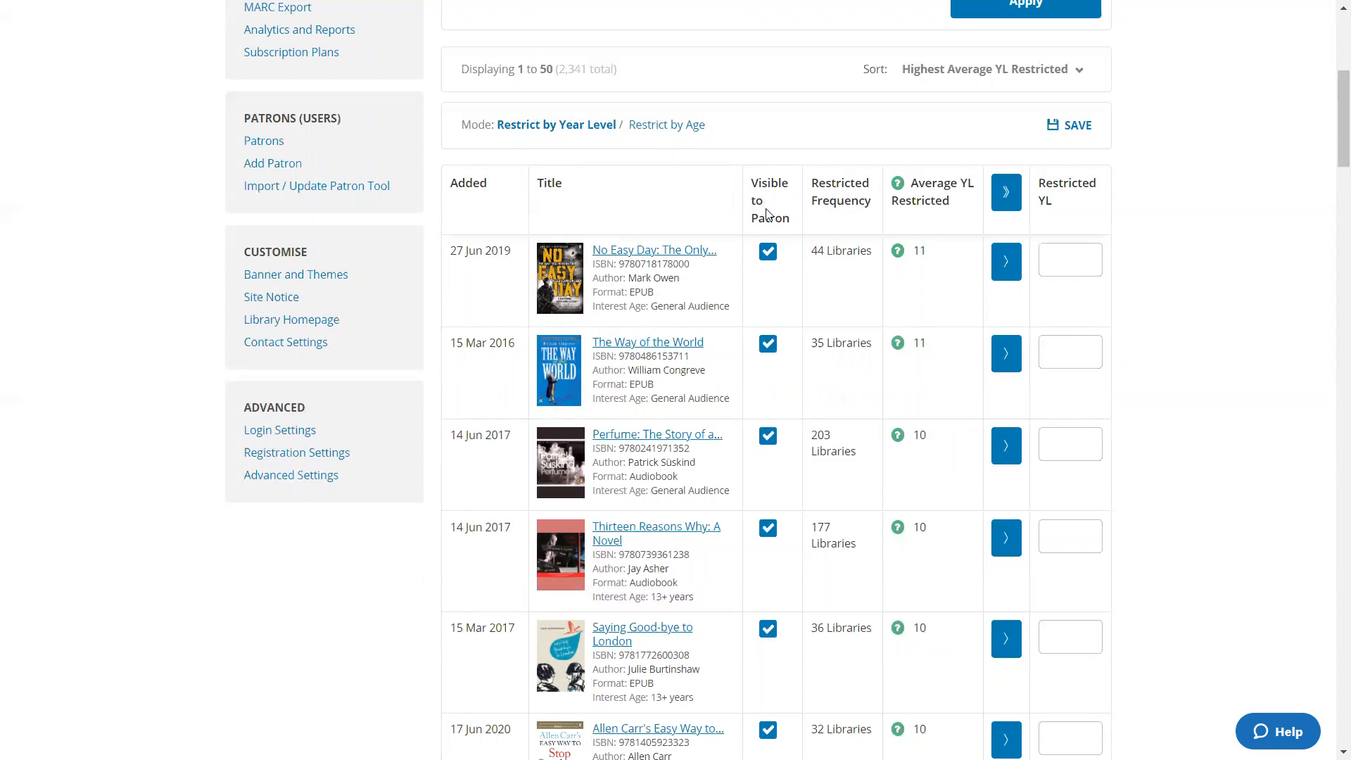
# - Toggle patron visibility for No Easy Day off and on again, and set its restricted year level to 12
pyautogui.click(767, 254)
pyautogui.click(767, 259)
pyautogui.moveTo(920, 193)
pyautogui.click(1079, 264)
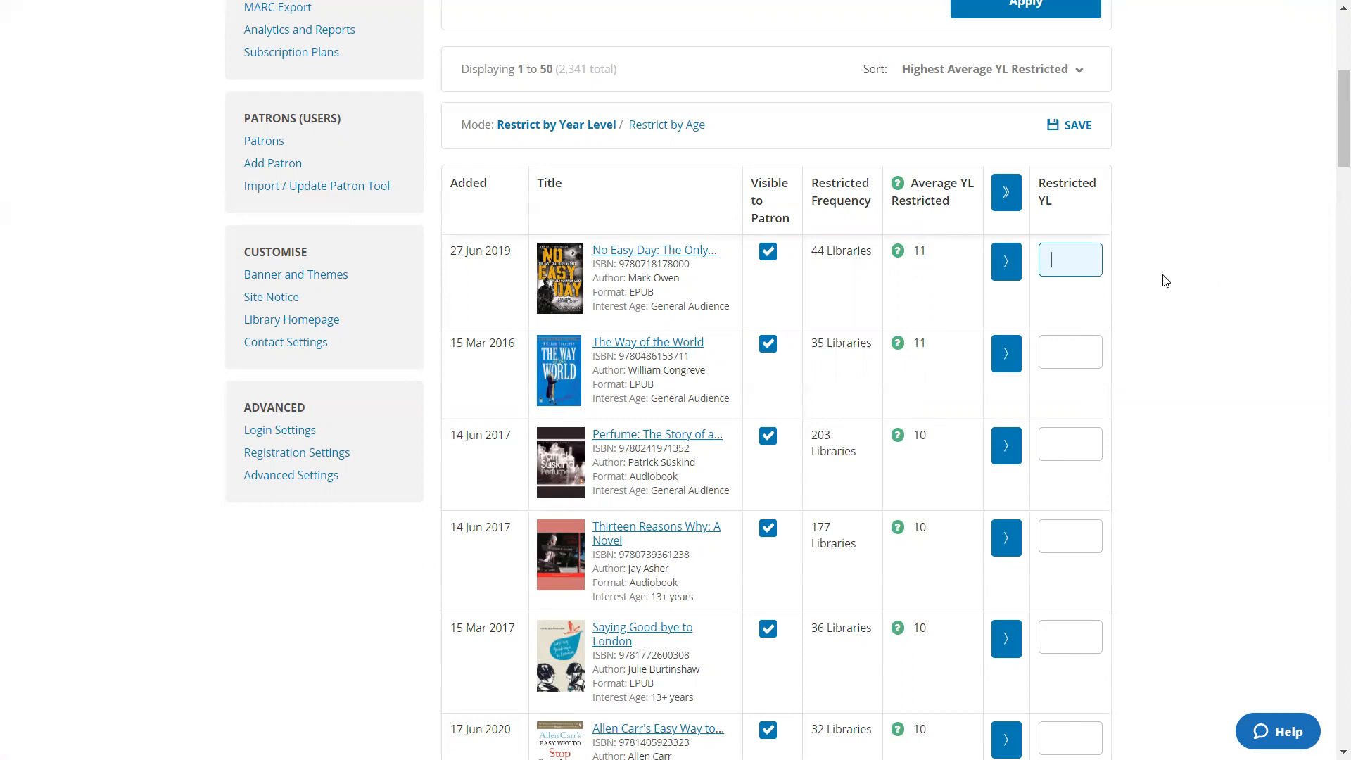
pyautogui.write('12')
pyautogui.click(1181, 281)
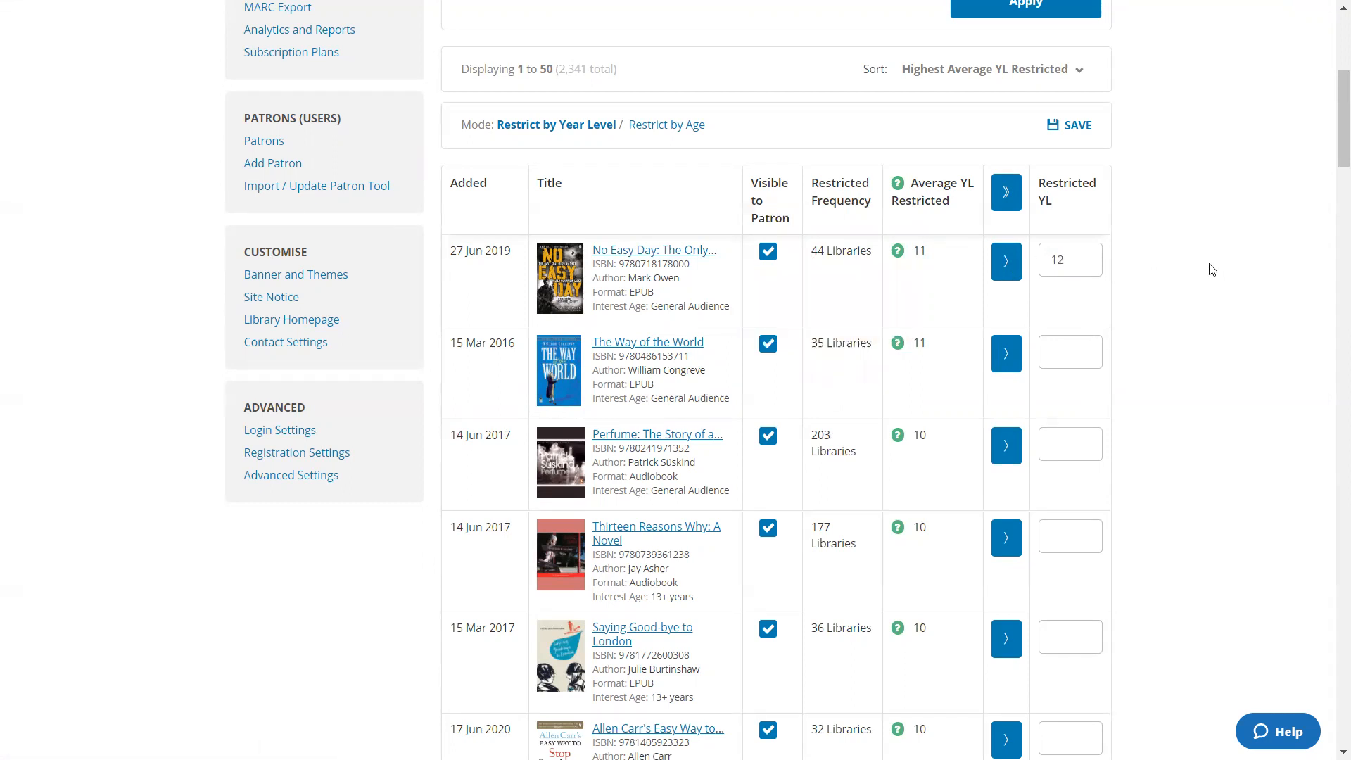
# - Copy the average restricted year level into the Restricted YL value of every listed title at once
pyautogui.moveTo(558, 68); pyautogui.dragTo(586, 69)
pyautogui.click(1255, 277)
pyautogui.click(1009, 203)
pyautogui.scroll(6, 1211, 320)
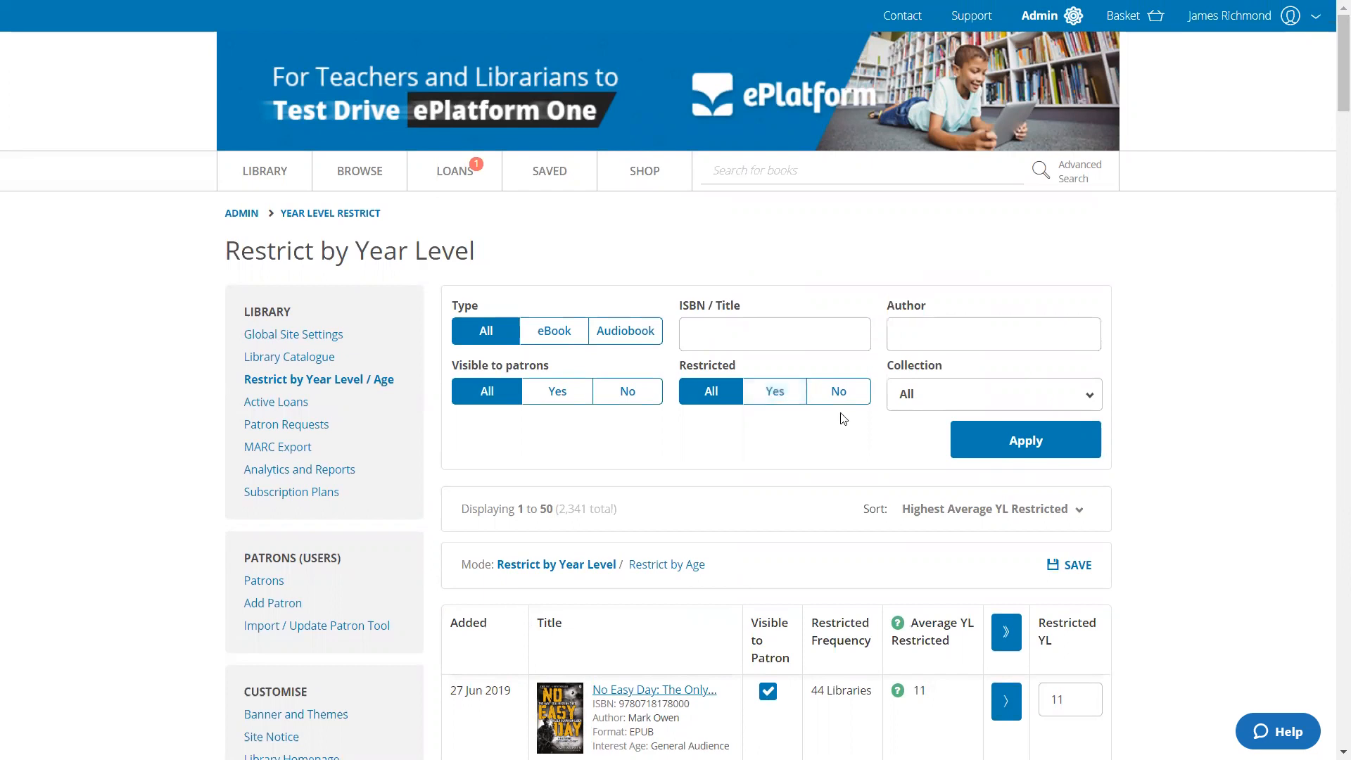
# - Return to the administration overview, discarding the unsaved year level restrictions
pyautogui.click(842, 395)
pyautogui.click(1046, 18)
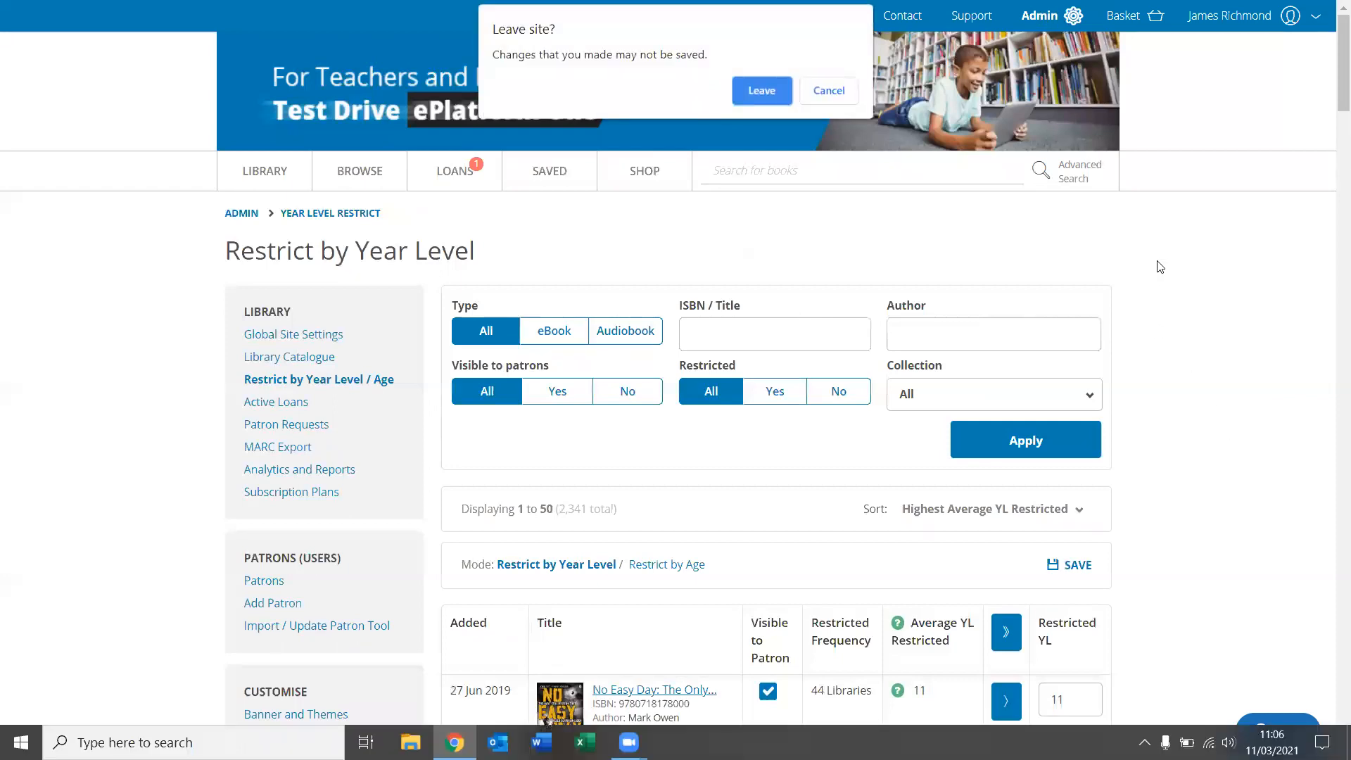
pyautogui.click(760, 90)
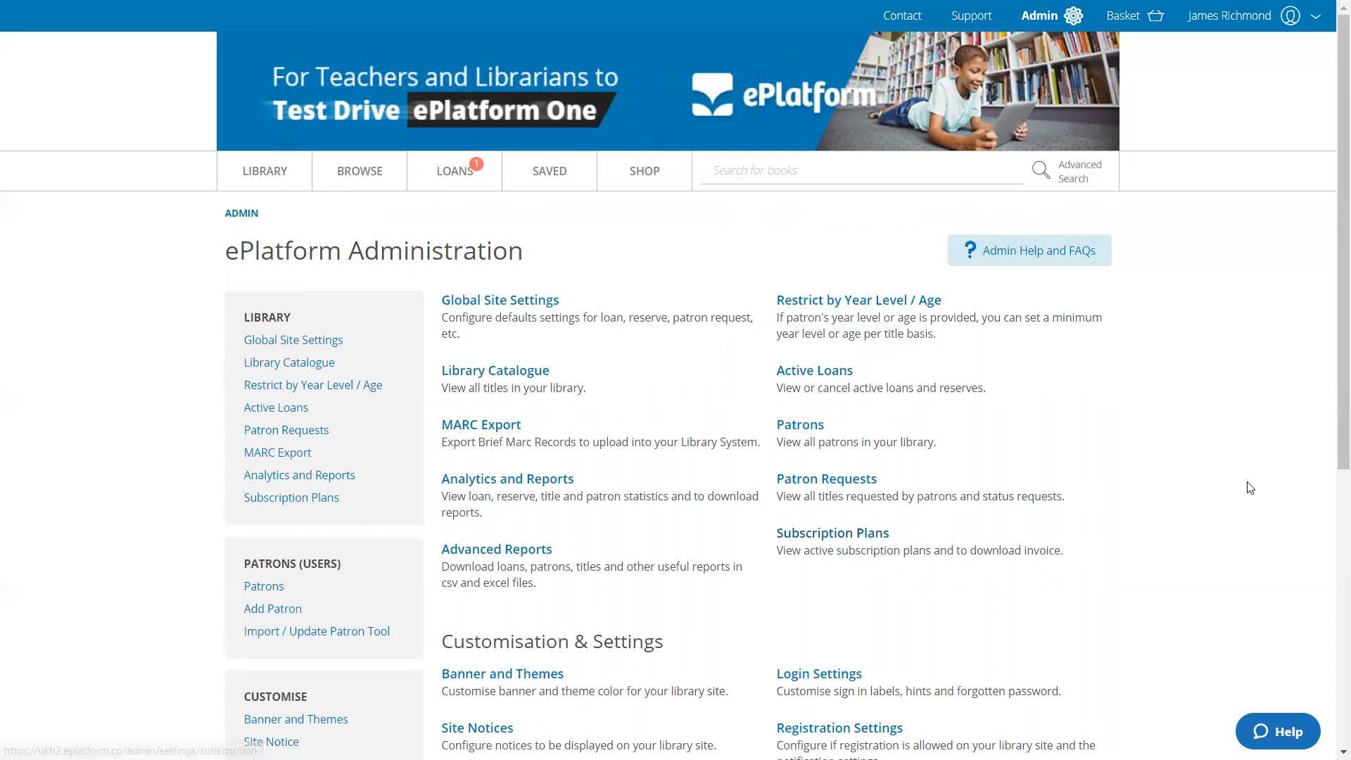
# - Open Analytics and Reports and examine the overview totals and the monthly loans and reserves charts
pyautogui.click(528, 493)
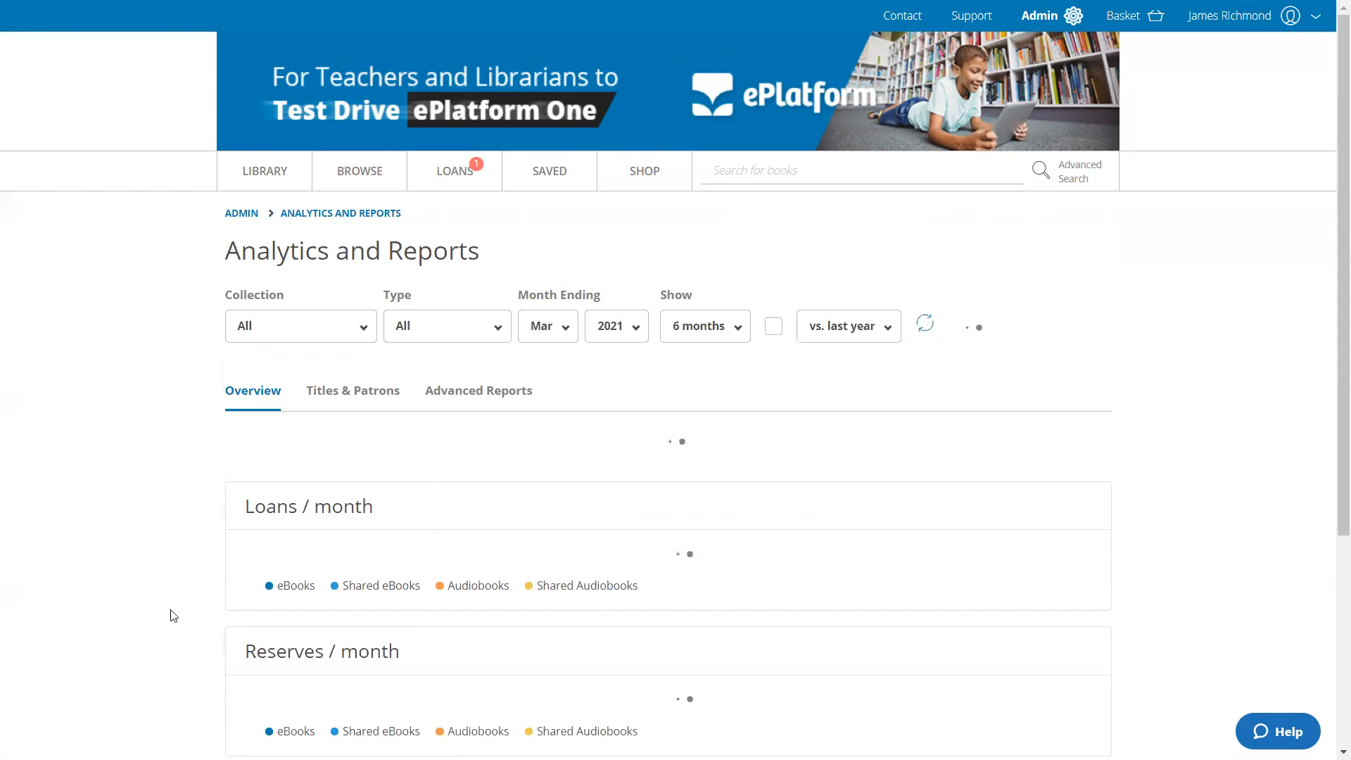
pyautogui.scroll(-2, 139, 549)
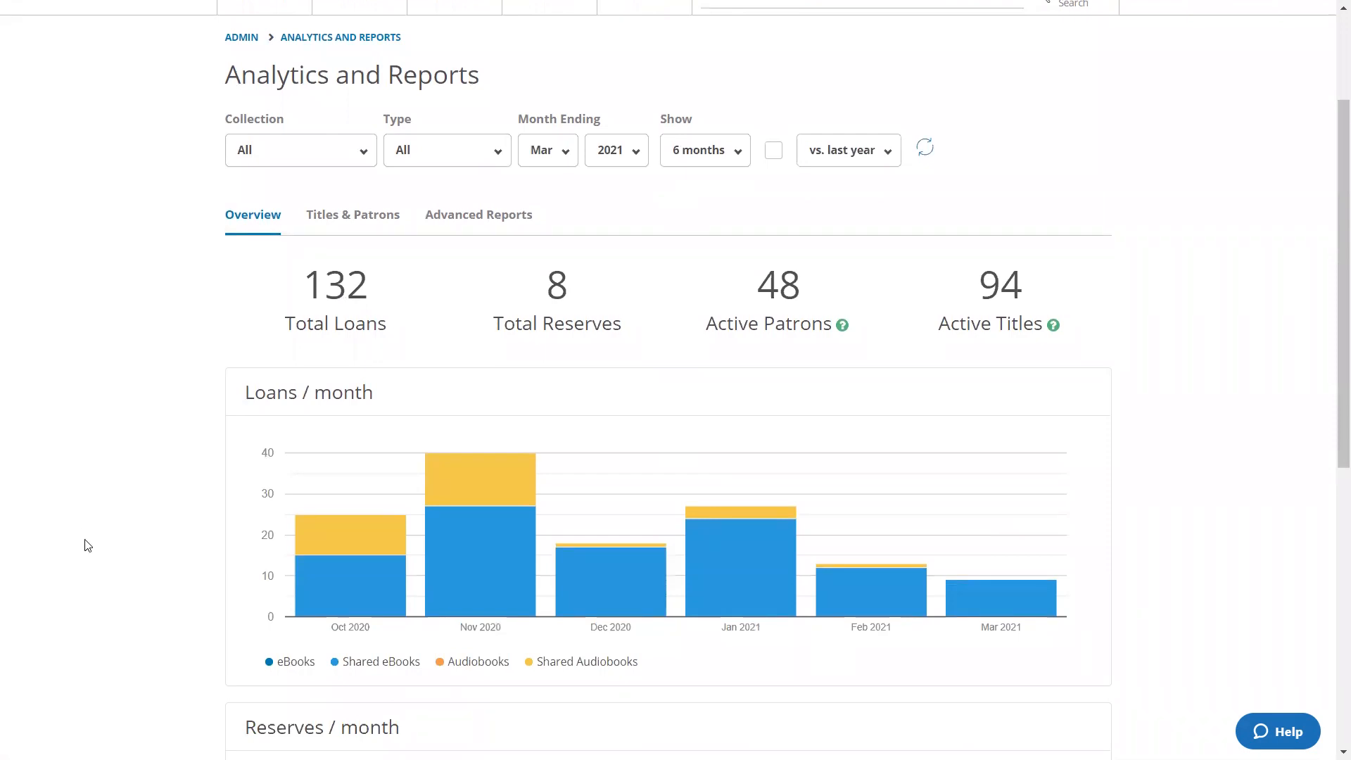
pyautogui.scroll(-1, 92, 540)
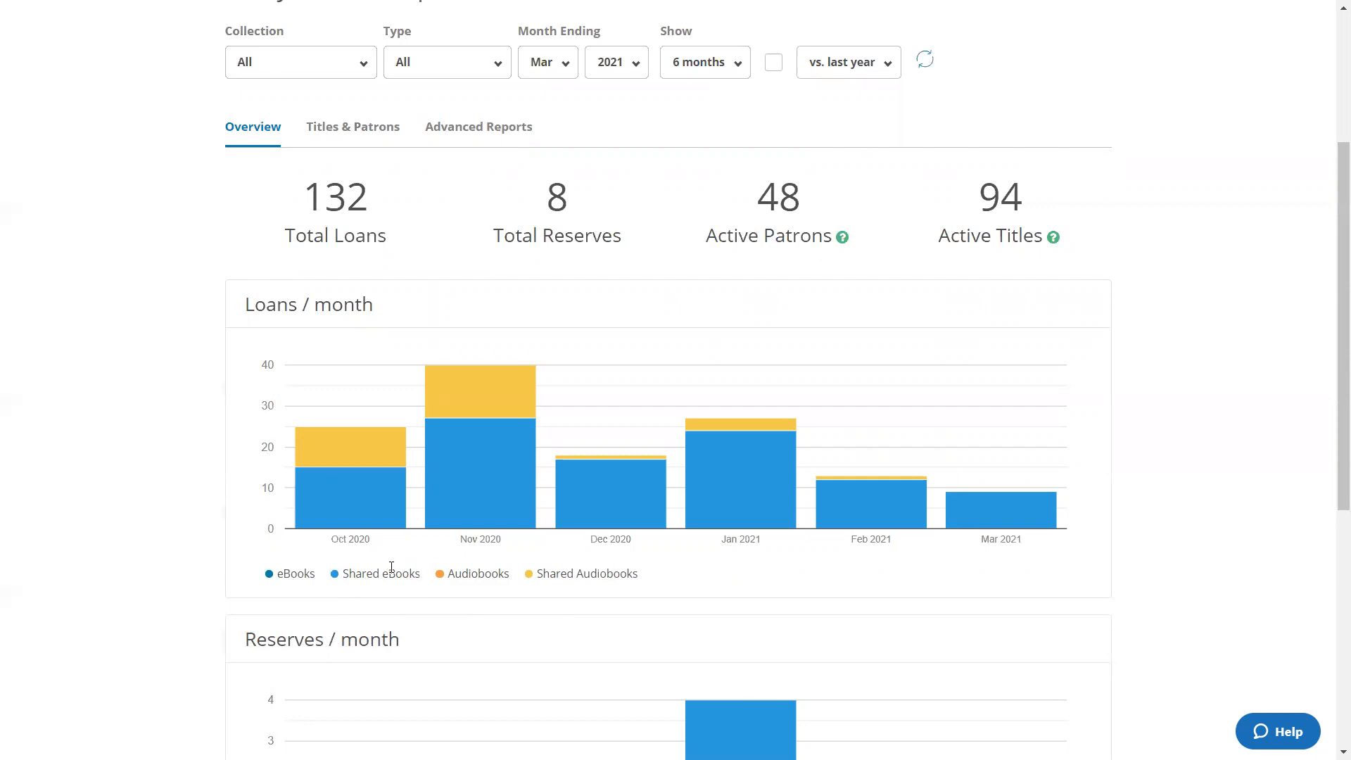
pyautogui.moveTo(363, 511)
pyautogui.moveTo(359, 460)
pyautogui.moveTo(1053, 239)
pyautogui.scroll(-4, 1205, 408)
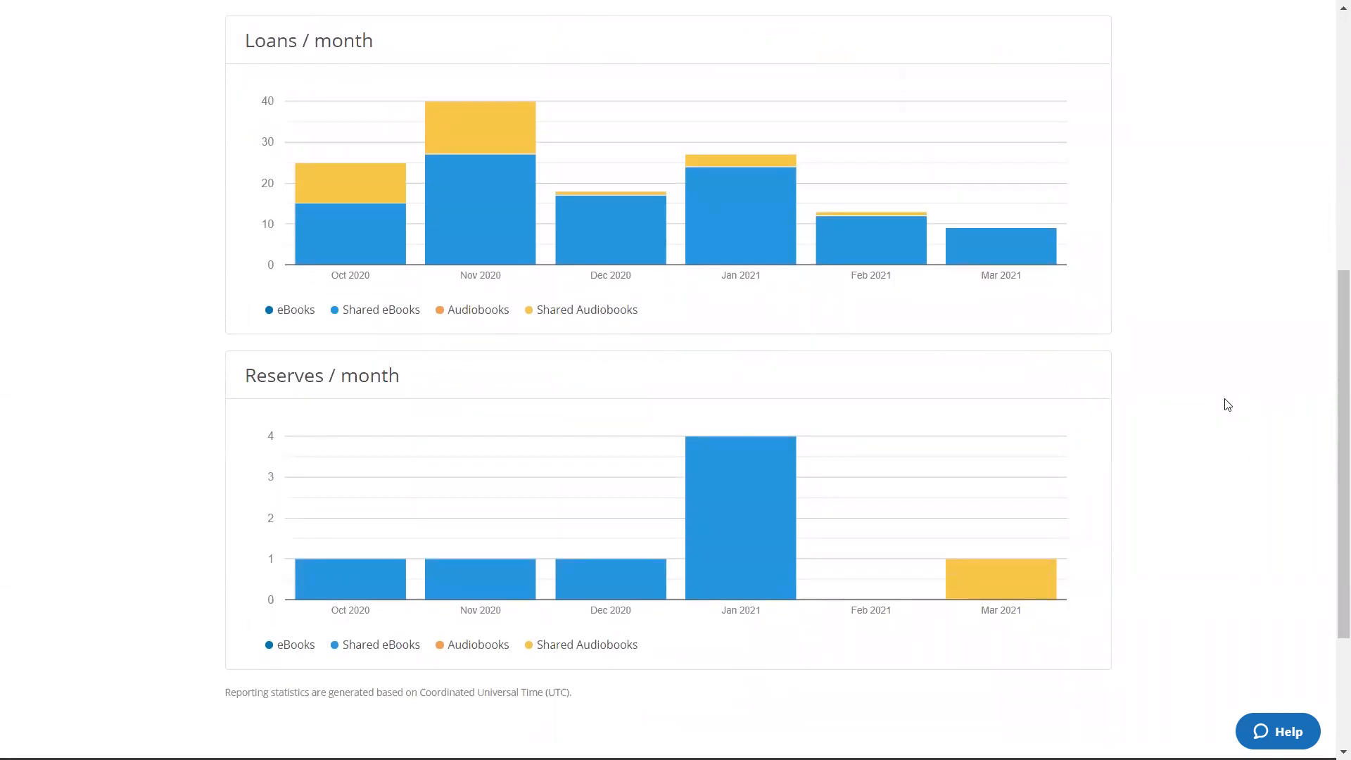
pyautogui.scroll(7, 1228, 405)
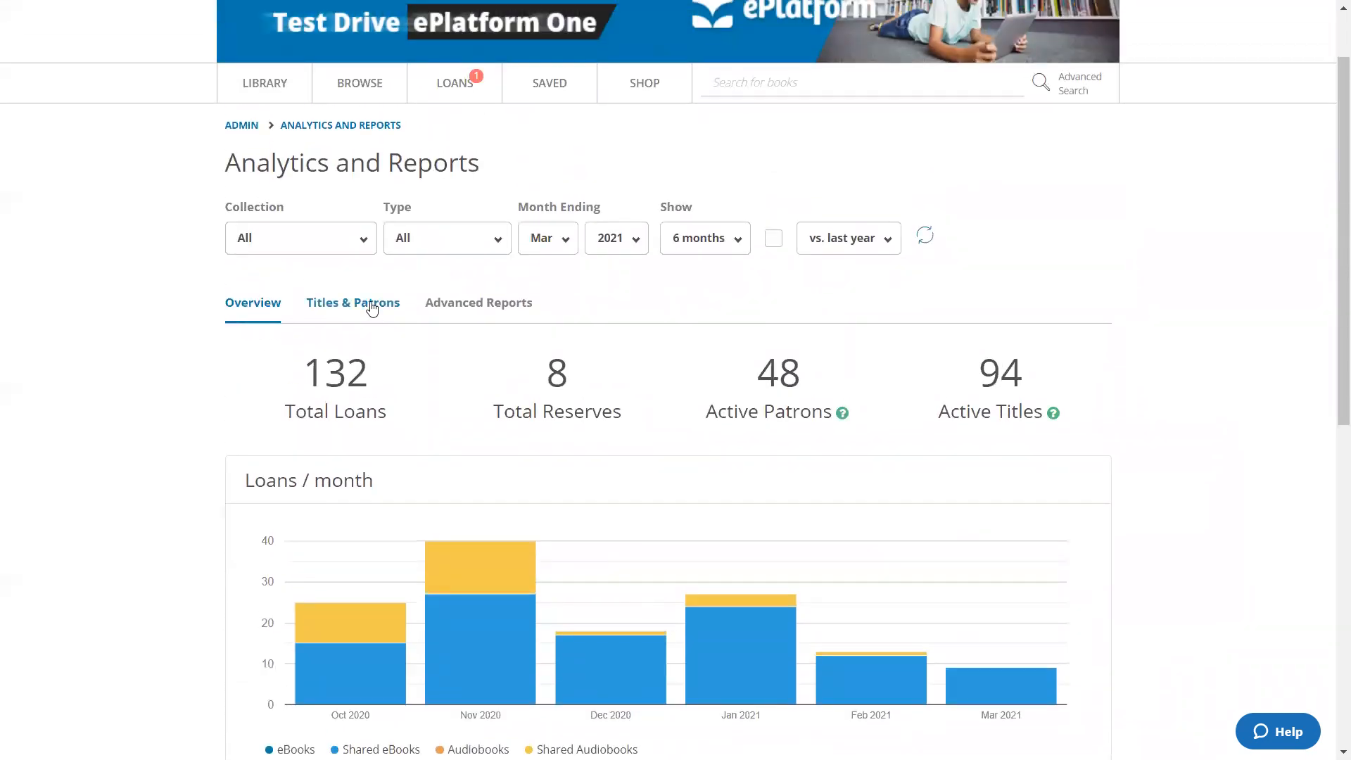
# - Examine the Titles & Patrons report, including the sort orders for titles and the loans and reserves per patron
pyautogui.click(371, 308)
pyautogui.scroll(-1, 93, 391)
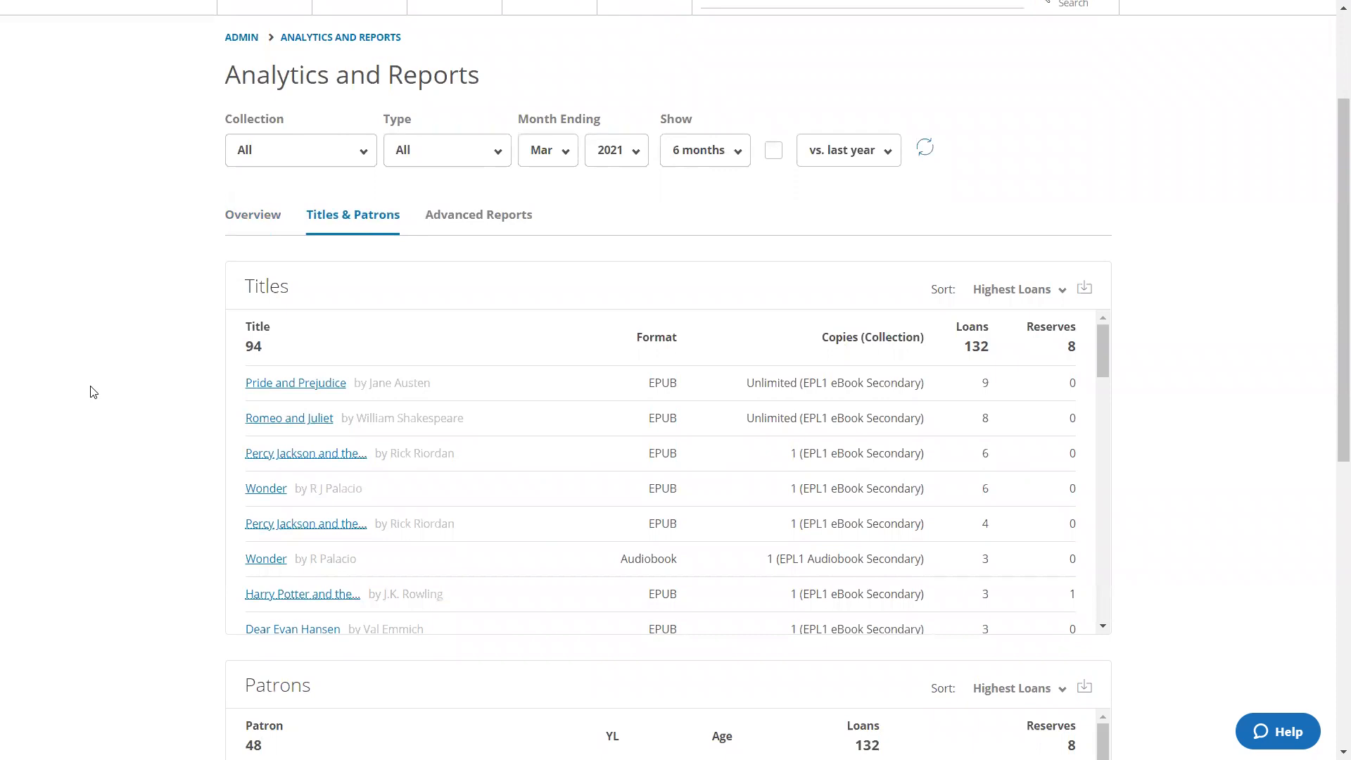
pyautogui.scroll(-1, 90, 391)
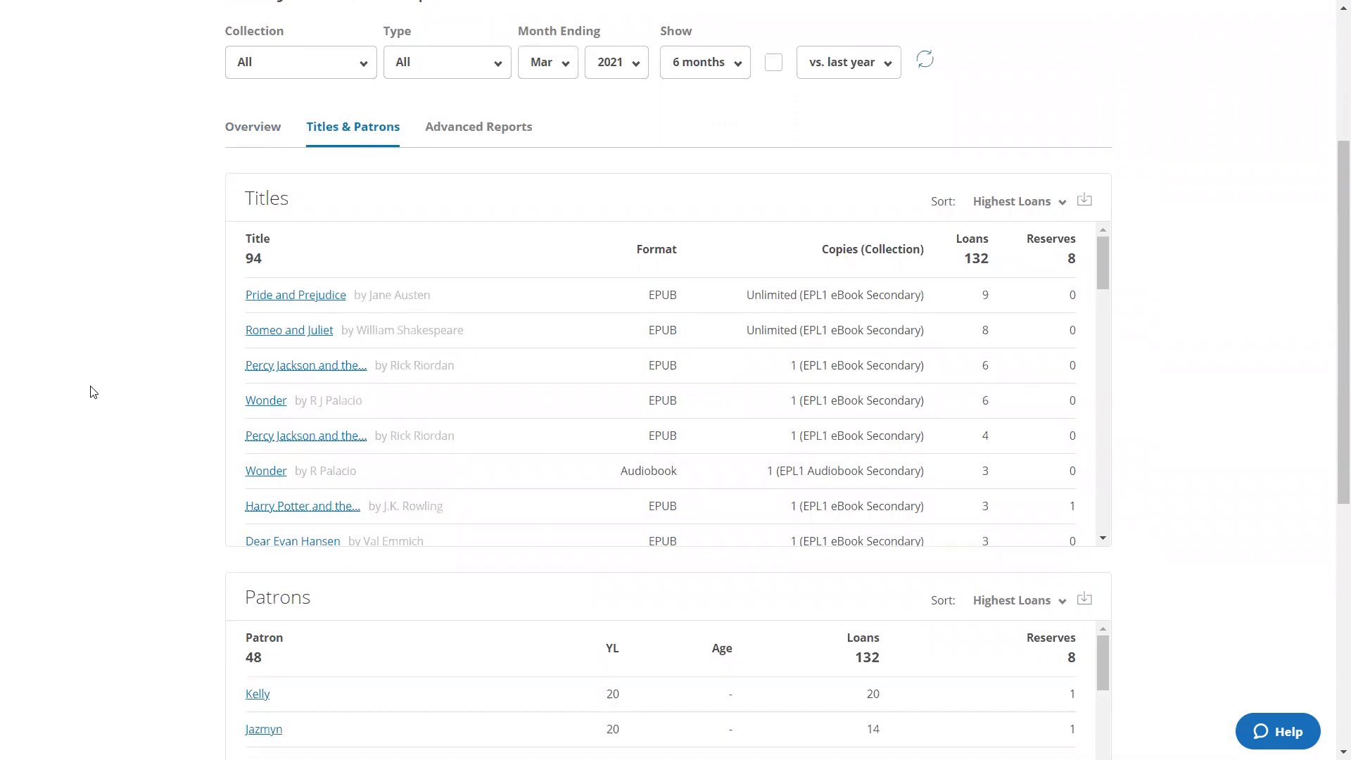
pyautogui.scroll(1, 173, 571)
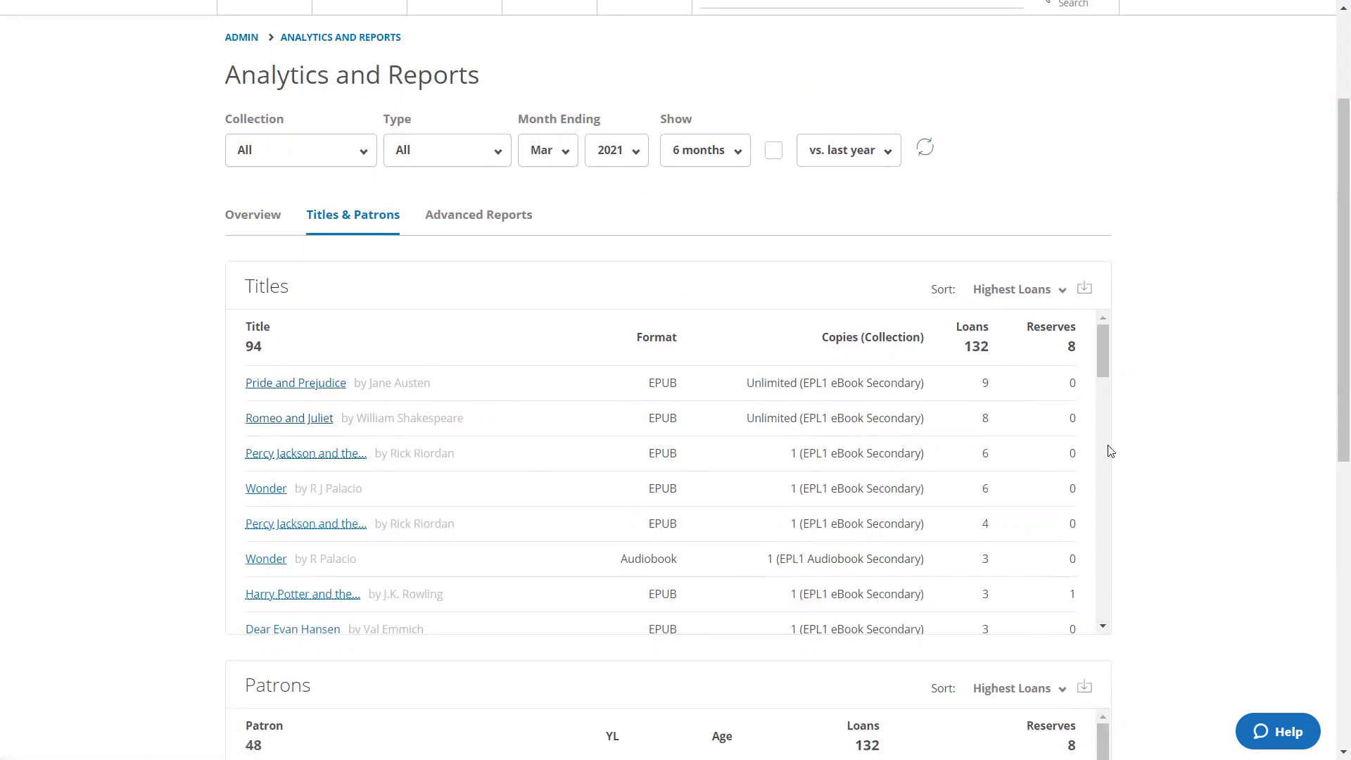
pyautogui.click(1034, 294)
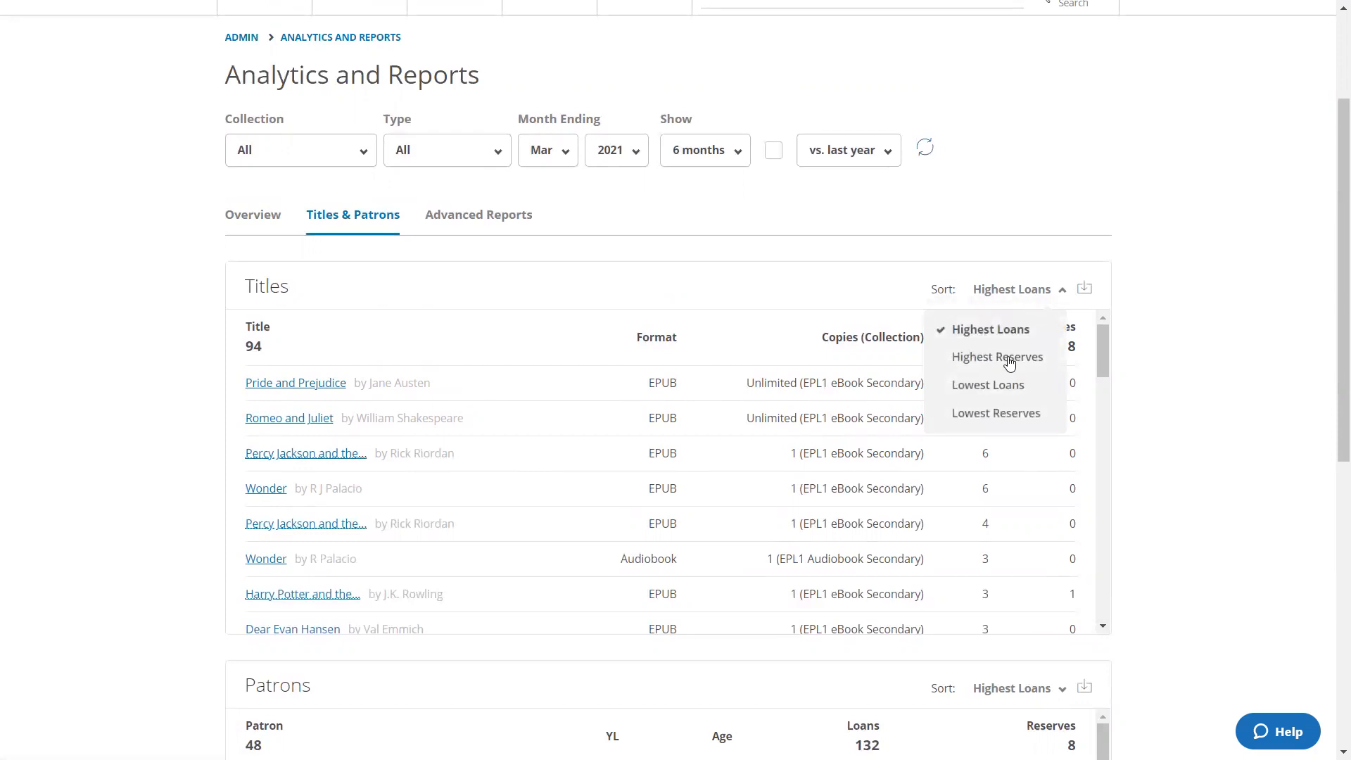
pyautogui.click(1206, 368)
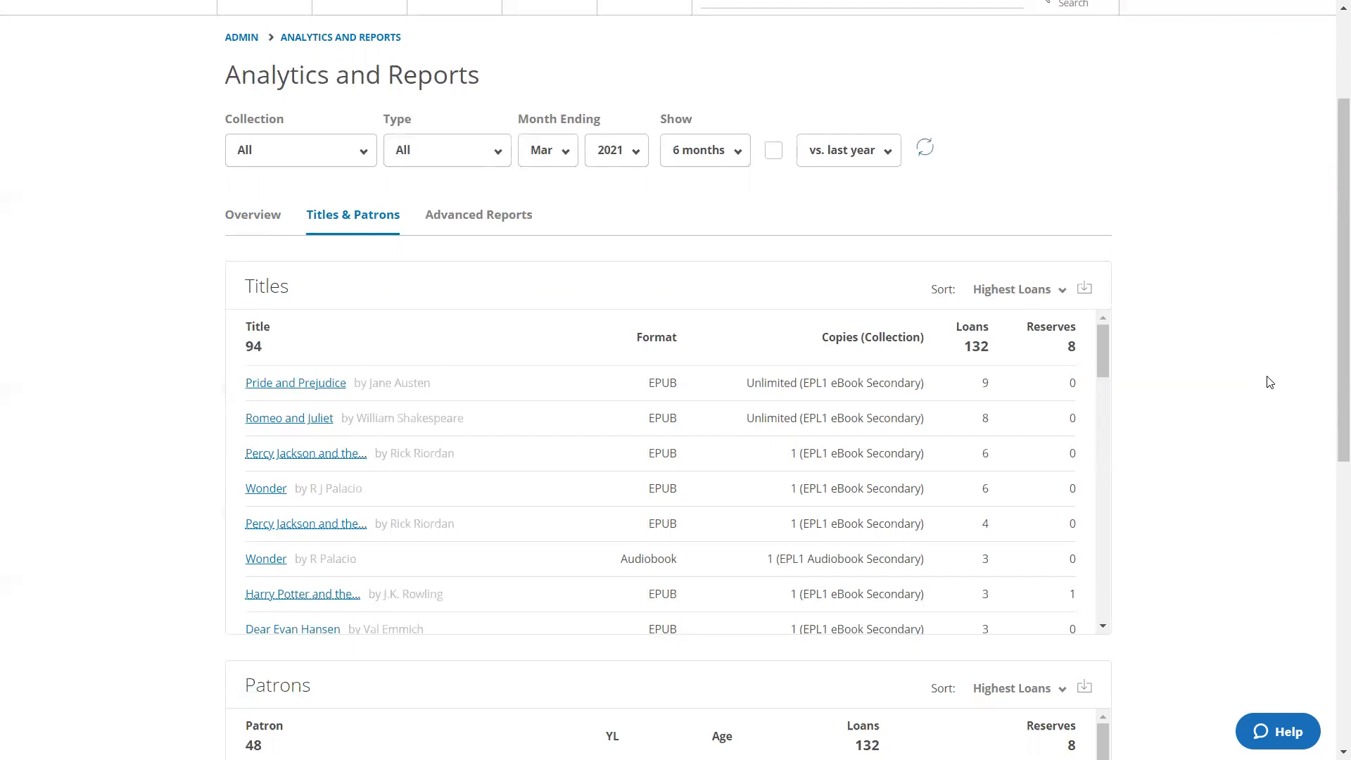
pyautogui.scroll(-1, 1270, 380)
pyautogui.scroll(-3, 1273, 381)
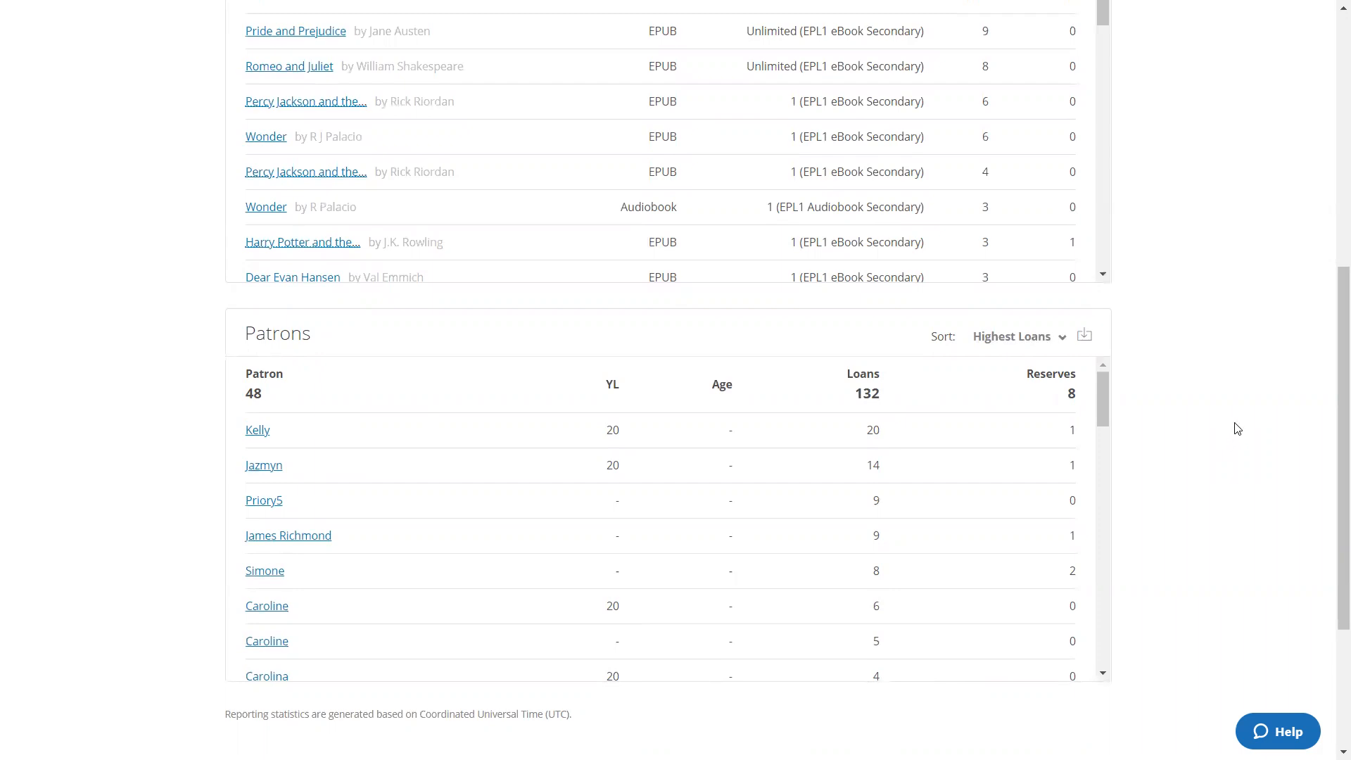
pyautogui.scroll(6, 1232, 437)
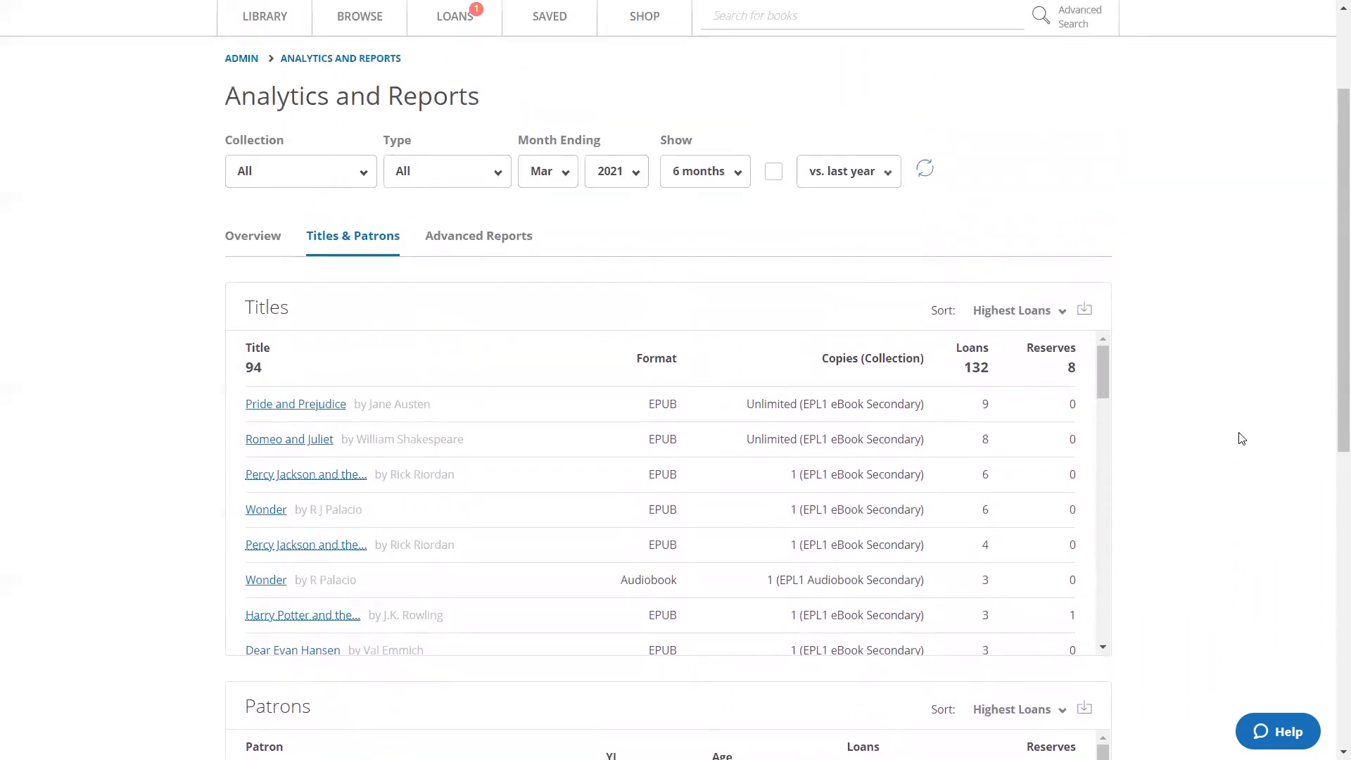
# - Open Advanced Reports and review the downloadable reports and the download settings
pyautogui.click(480, 308)
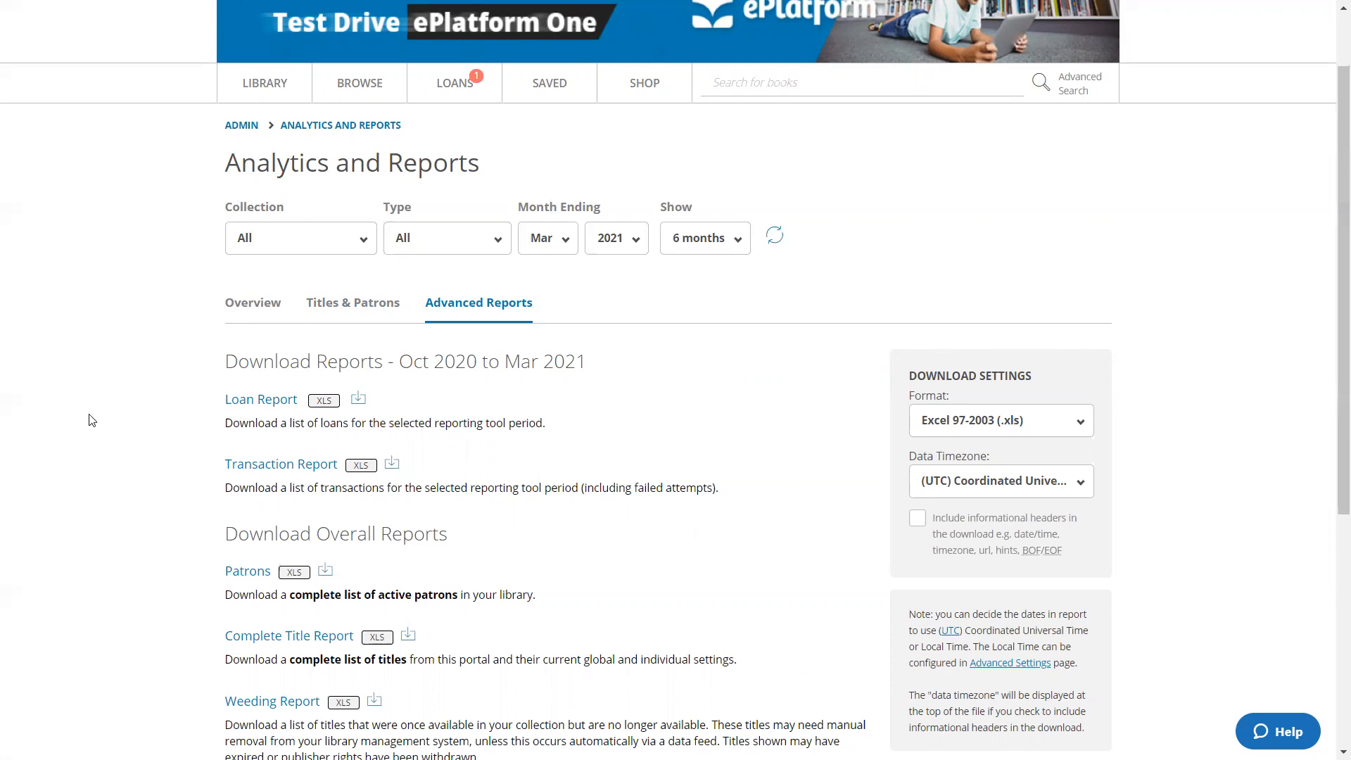
pyautogui.scroll(-1, 89, 422)
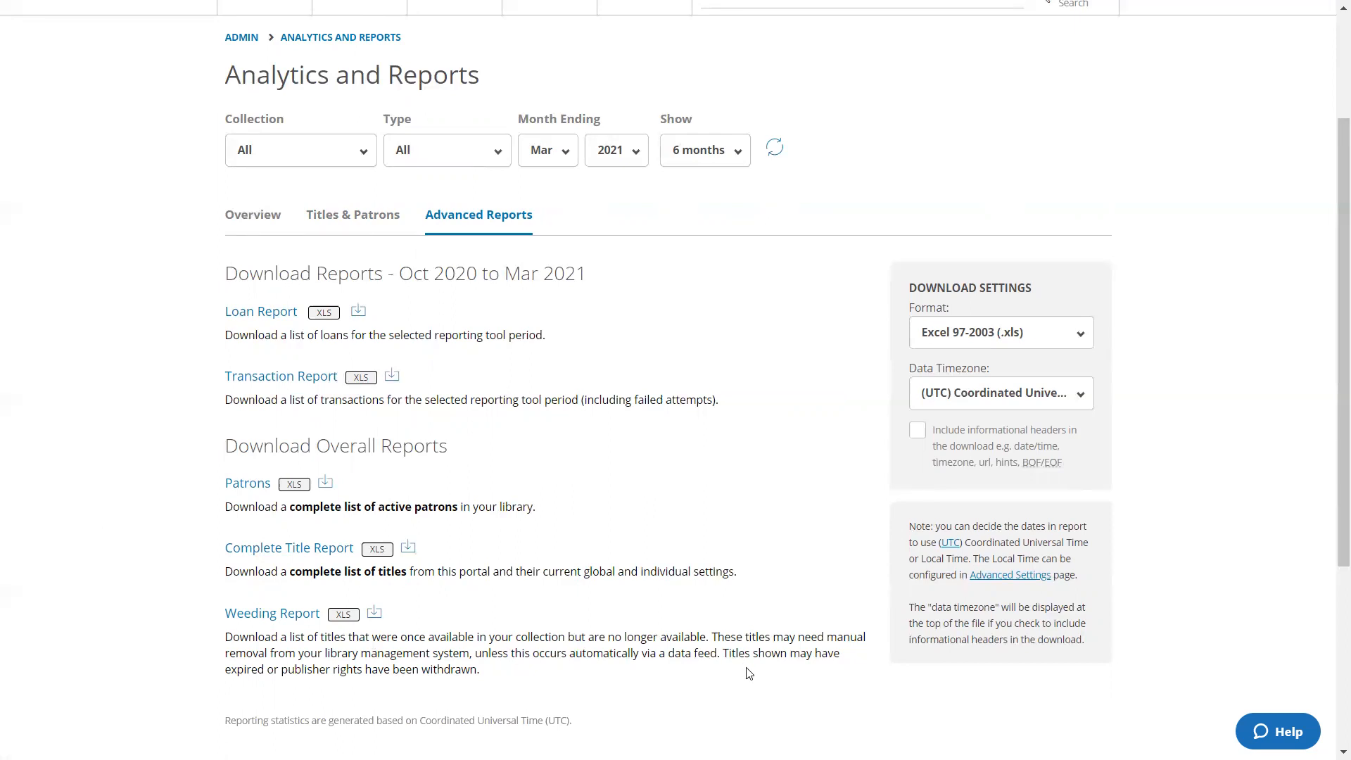
pyautogui.scroll(3, 788, 657)
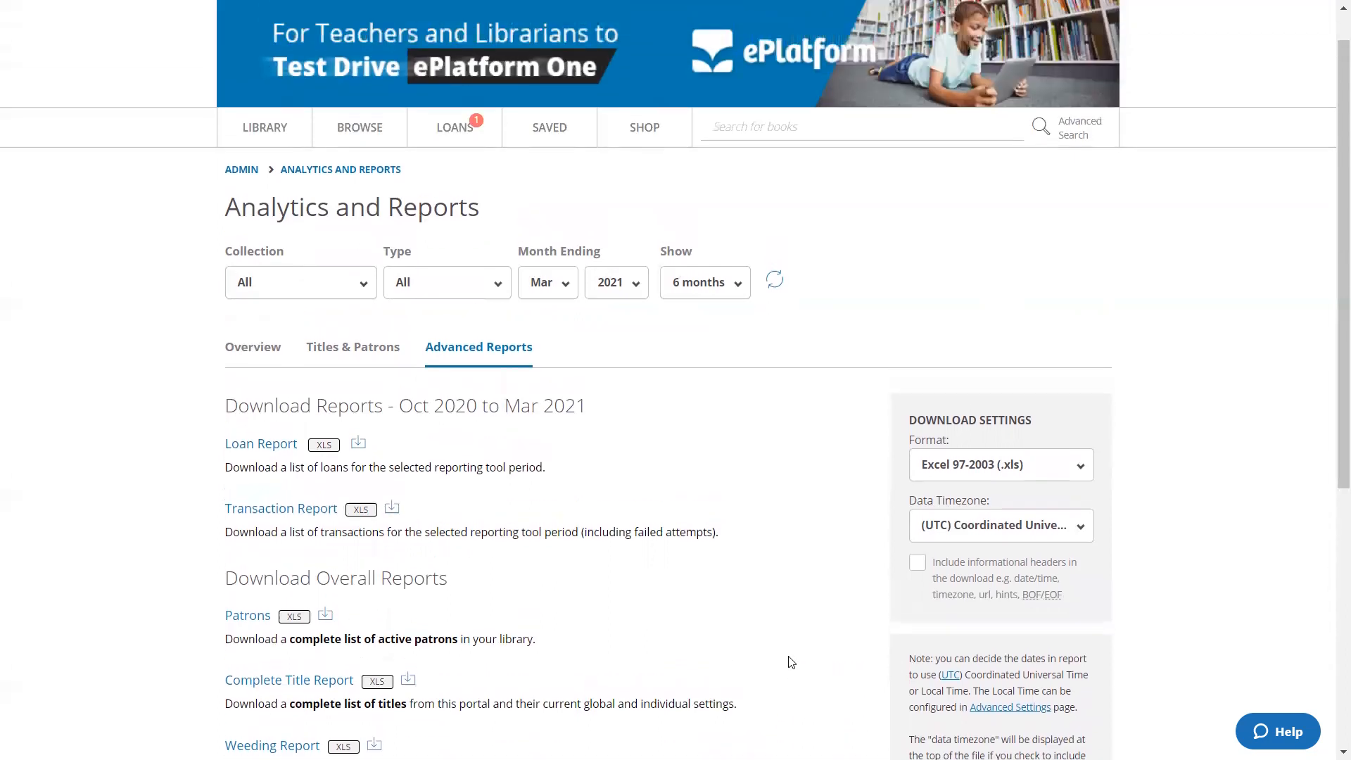
# - Return to the administration overview and open the Banner and Themes settings to view the banner upload options
pyautogui.click(1044, 16)
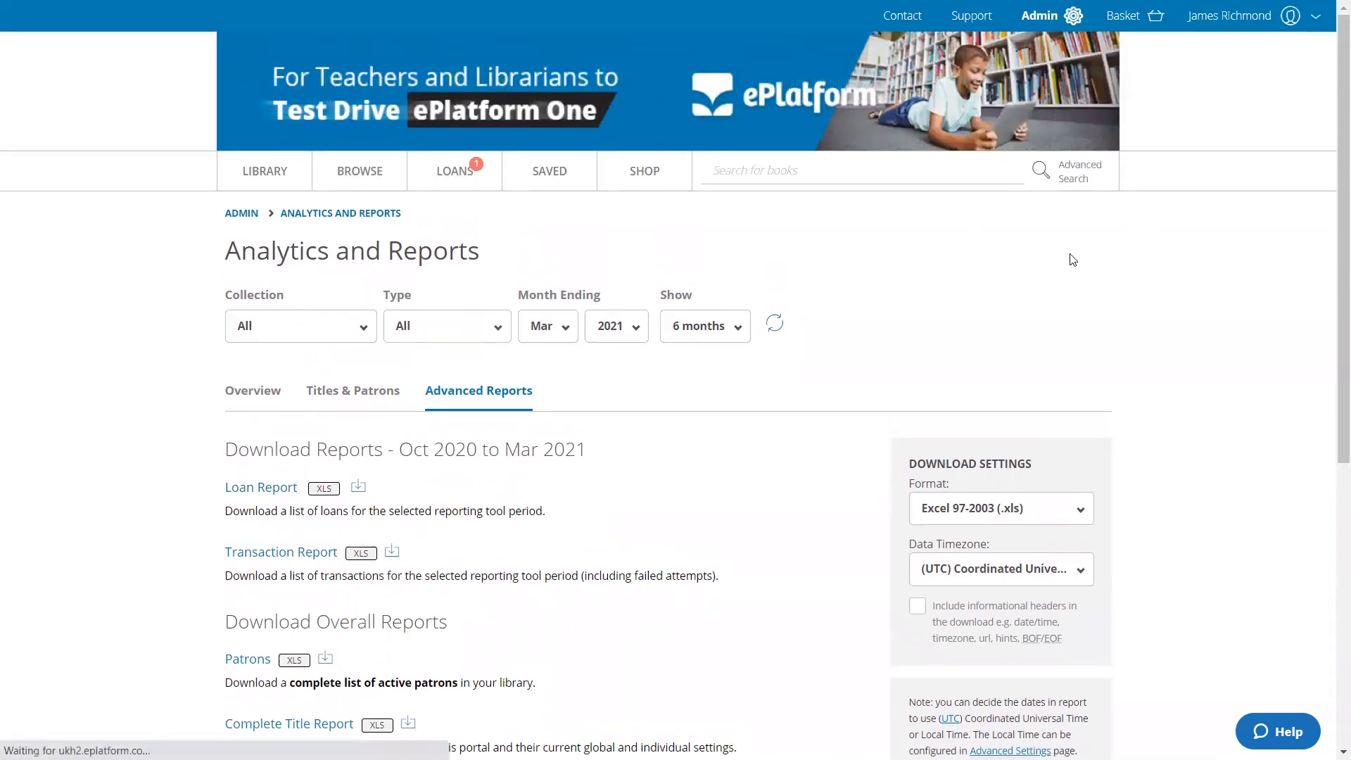
pyautogui.scroll(-1, 97, 451)
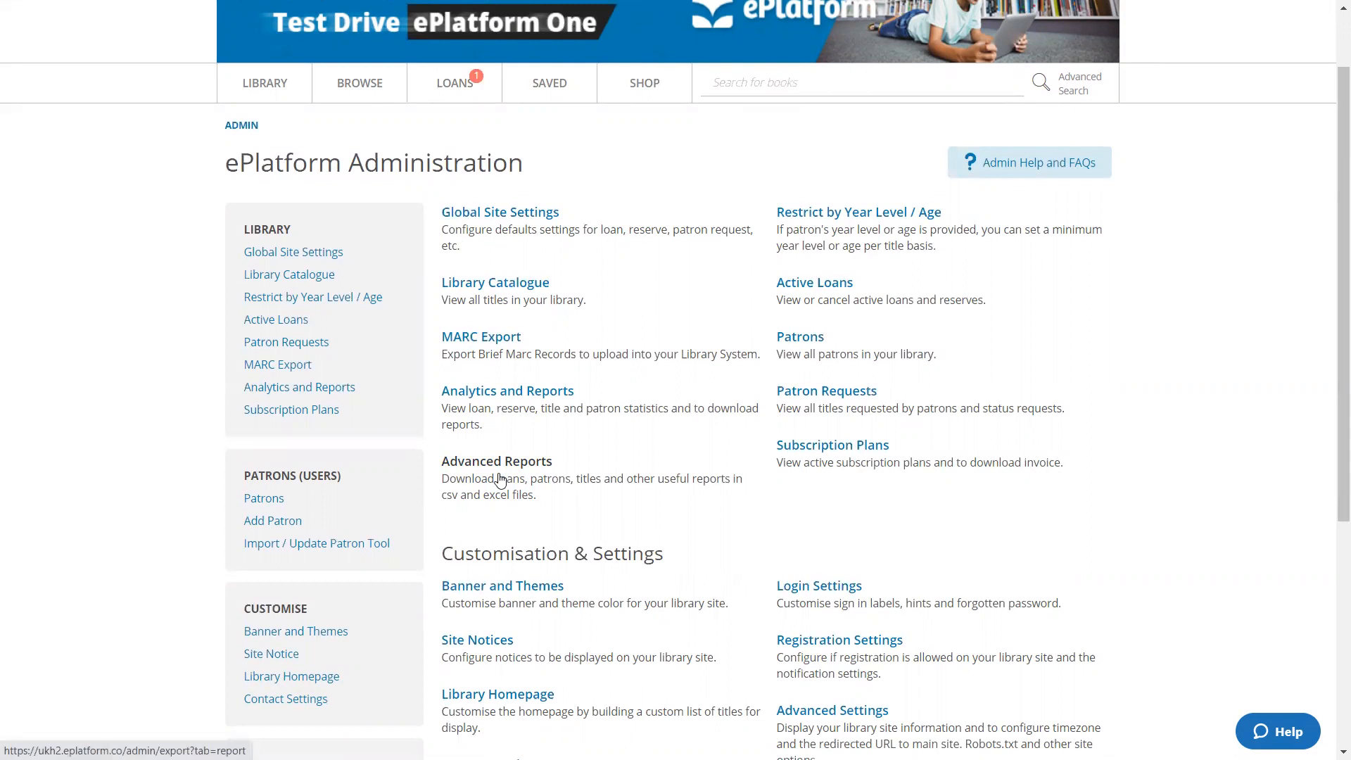
pyautogui.scroll(-3, 1226, 447)
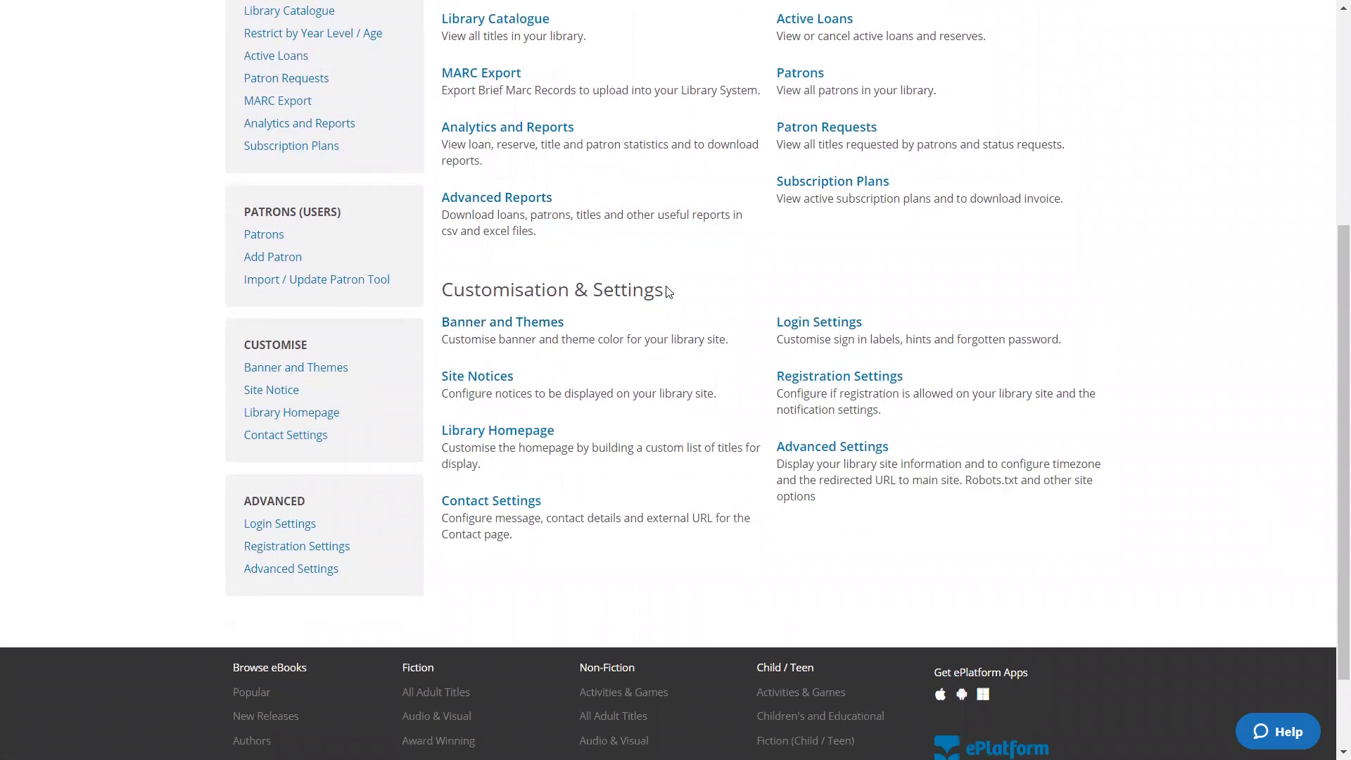
pyautogui.click(529, 329)
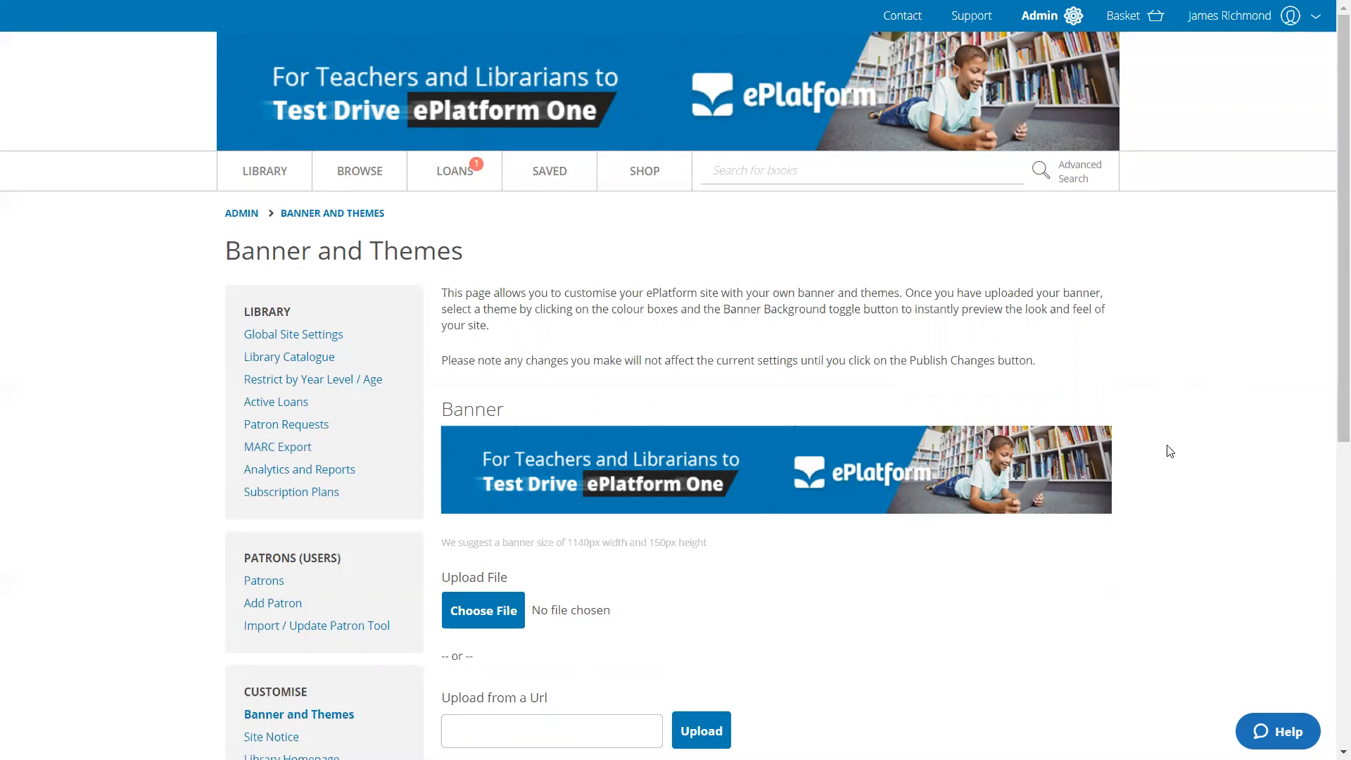
pyautogui.scroll(-1, 1168, 449)
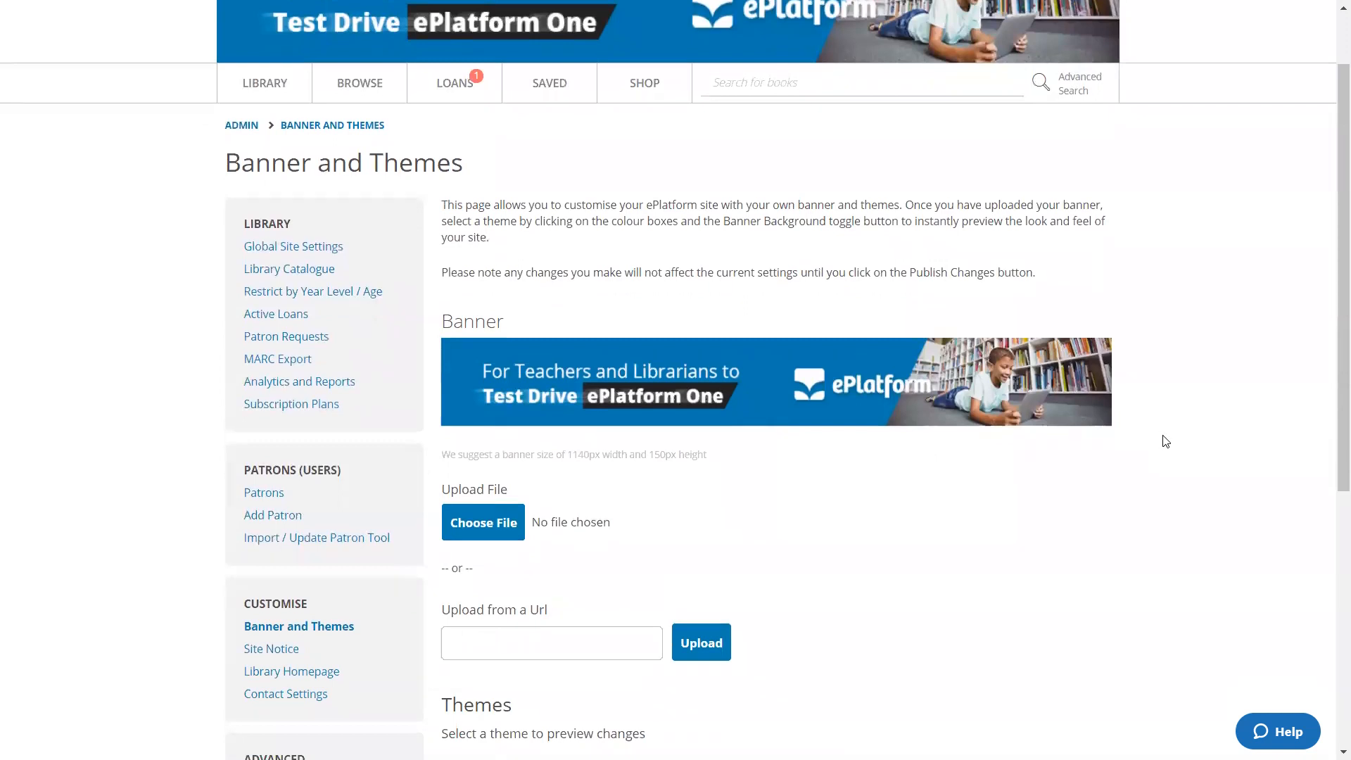
# - Review the theme colour options and look at the custom theme's colour picker, closing it without choosing a colour
pyautogui.scroll(-1, 1165, 441)
pyautogui.scroll(-3, 1182, 438)
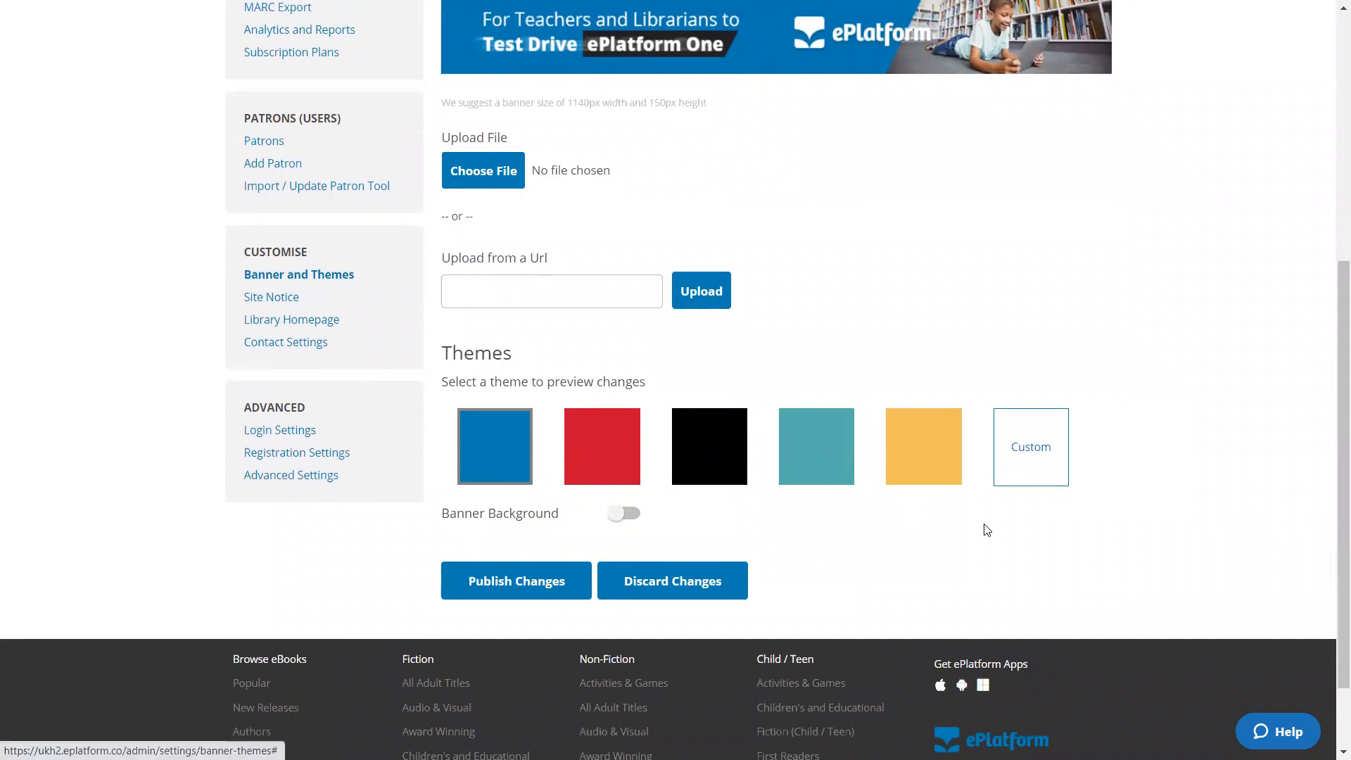
pyautogui.click(1031, 455)
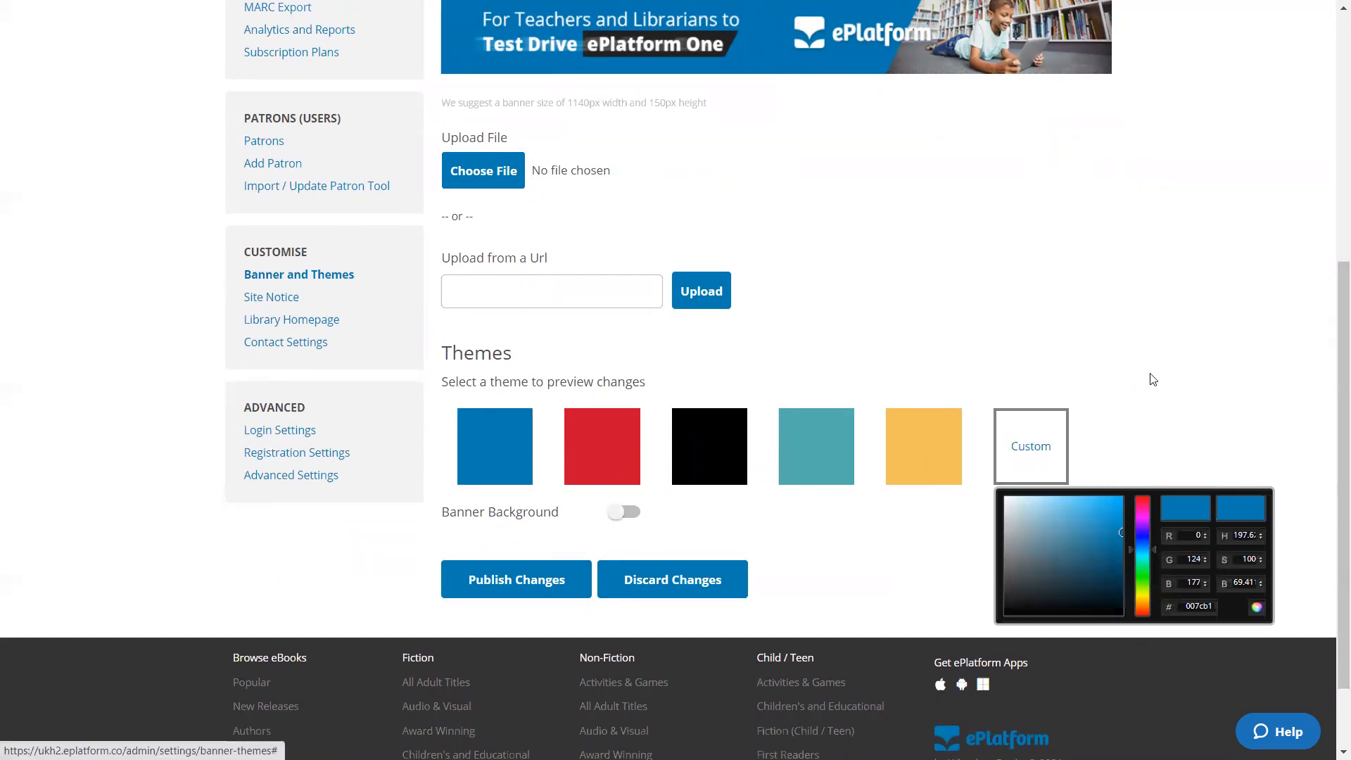
pyautogui.click(1212, 383)
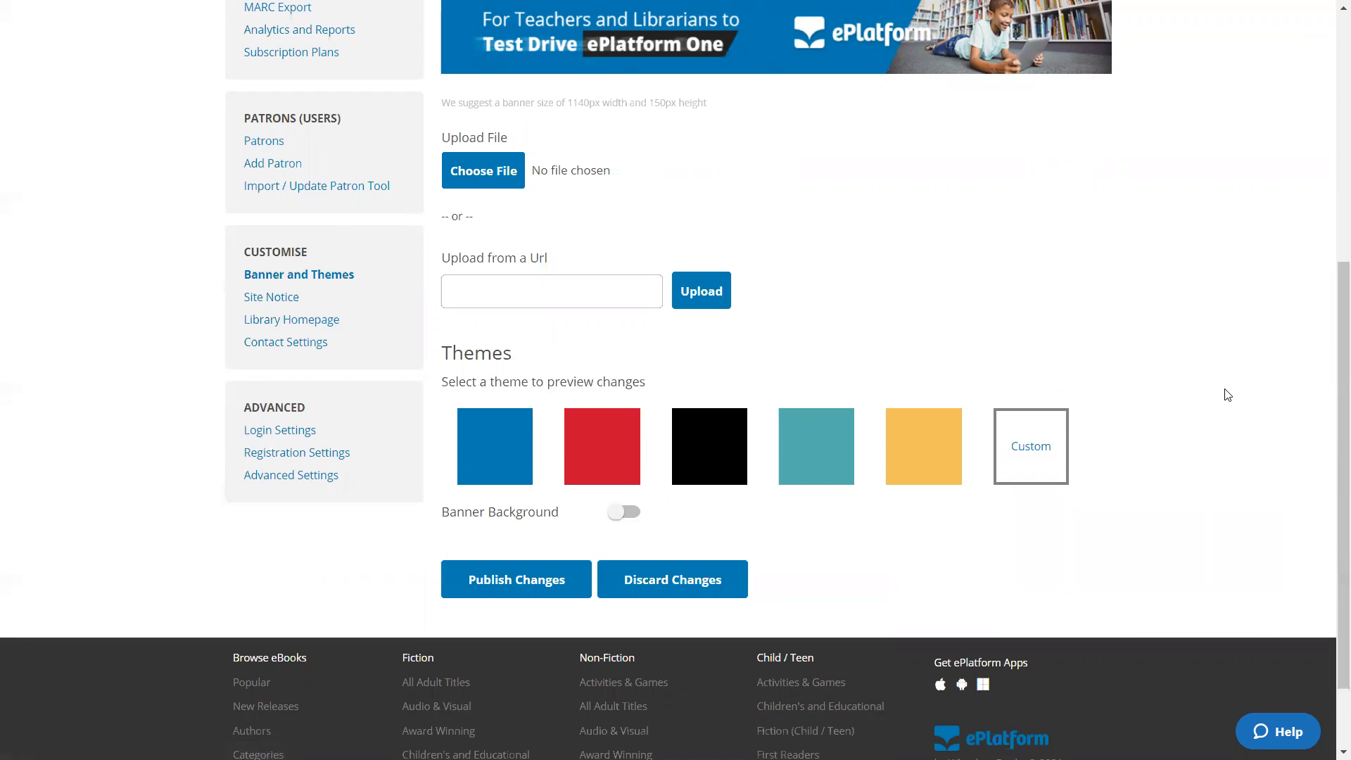
pyautogui.scroll(6, 1226, 391)
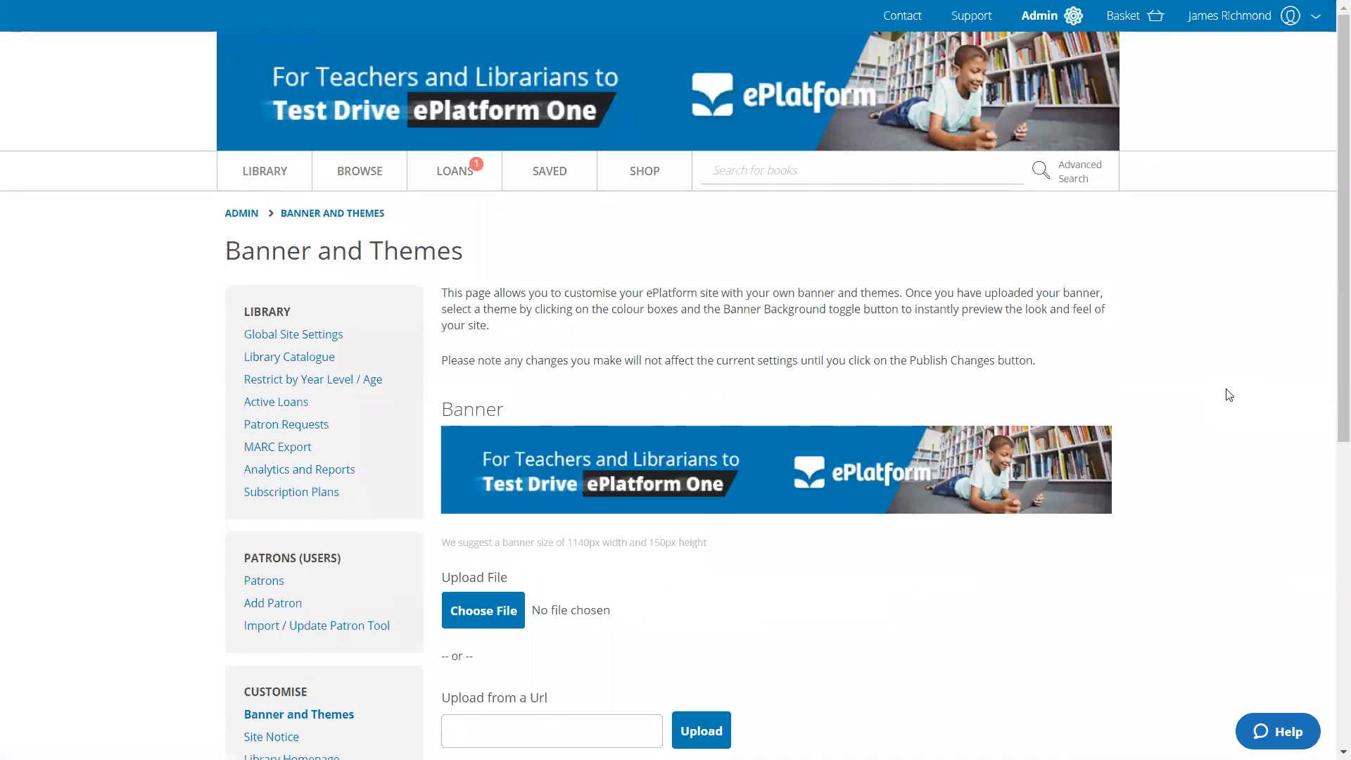
# - Return to the administration overview and open the Library Homepage settings to review the compilations and their display modes
pyautogui.click(1038, 17)
pyautogui.click(761, 92)
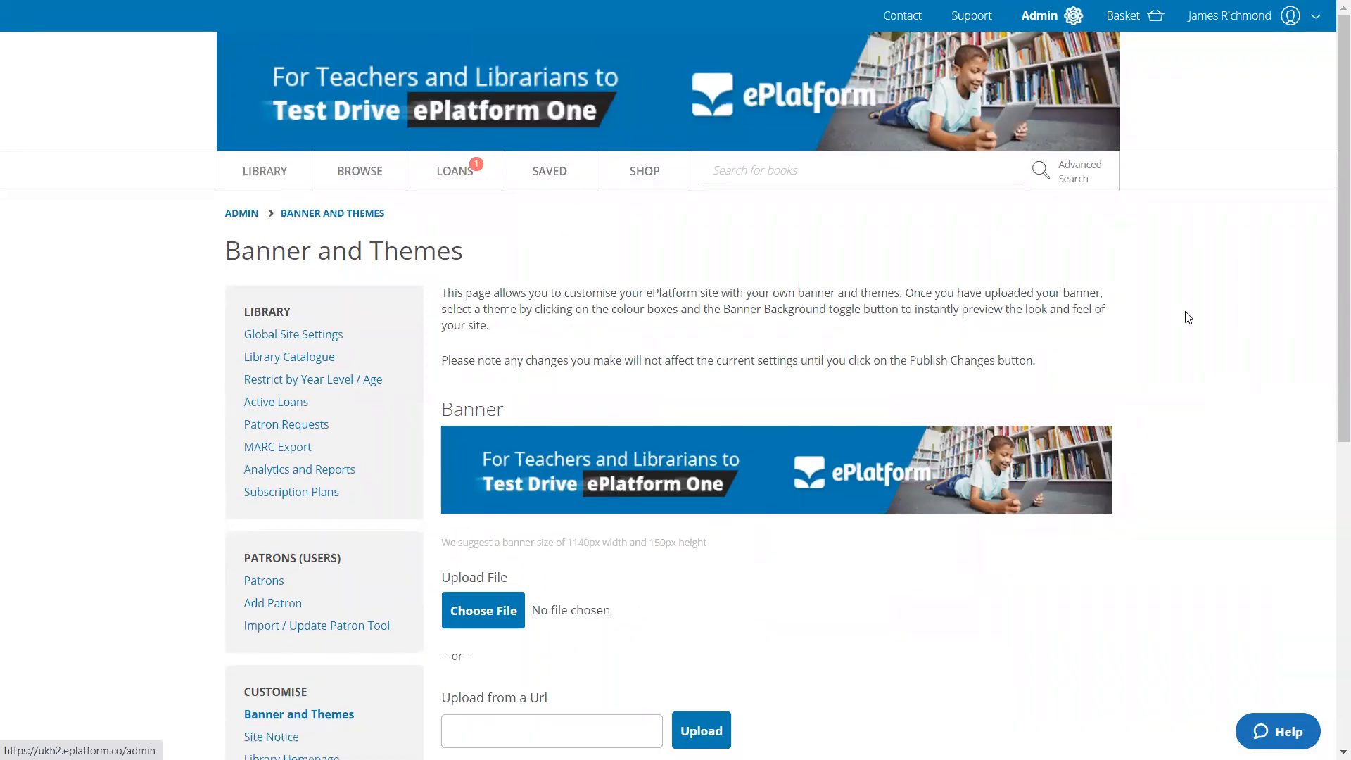
pyautogui.scroll(-4, 1225, 394)
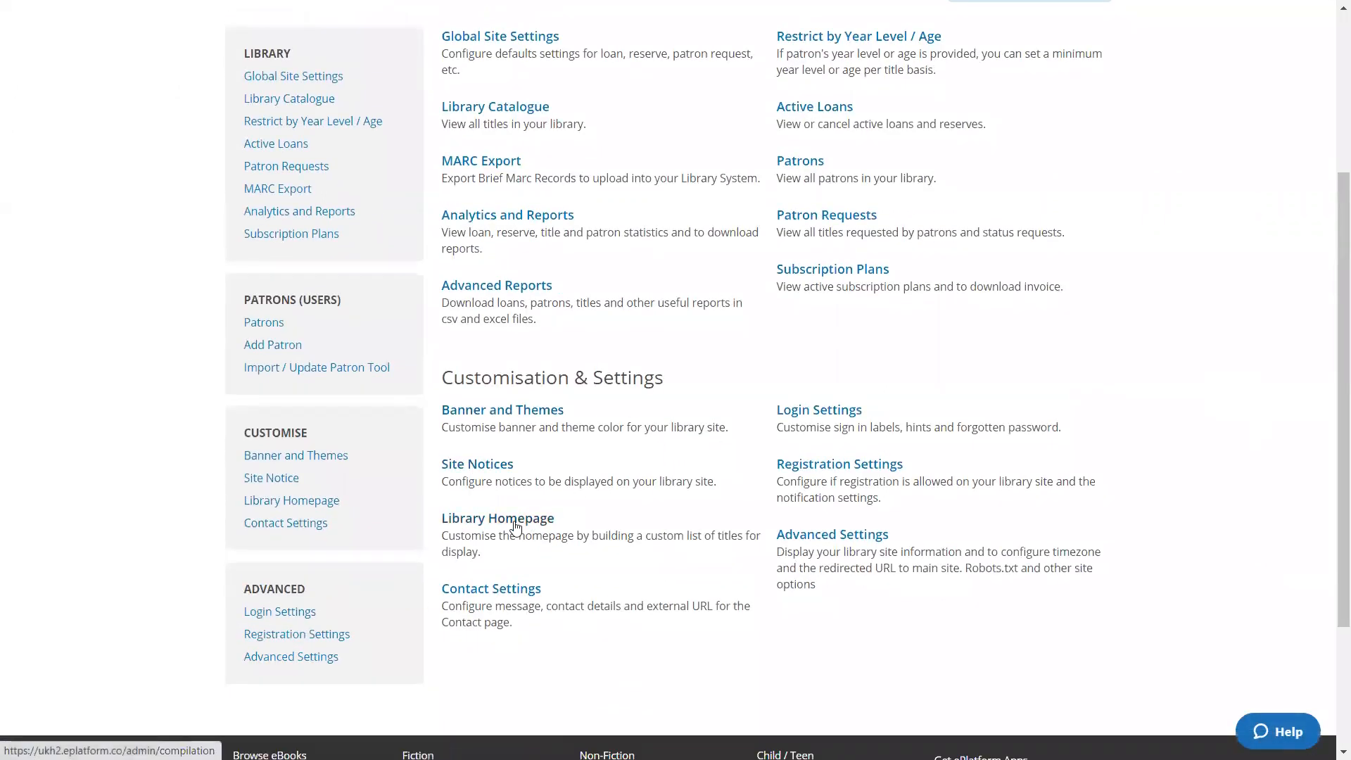
pyautogui.click(519, 525)
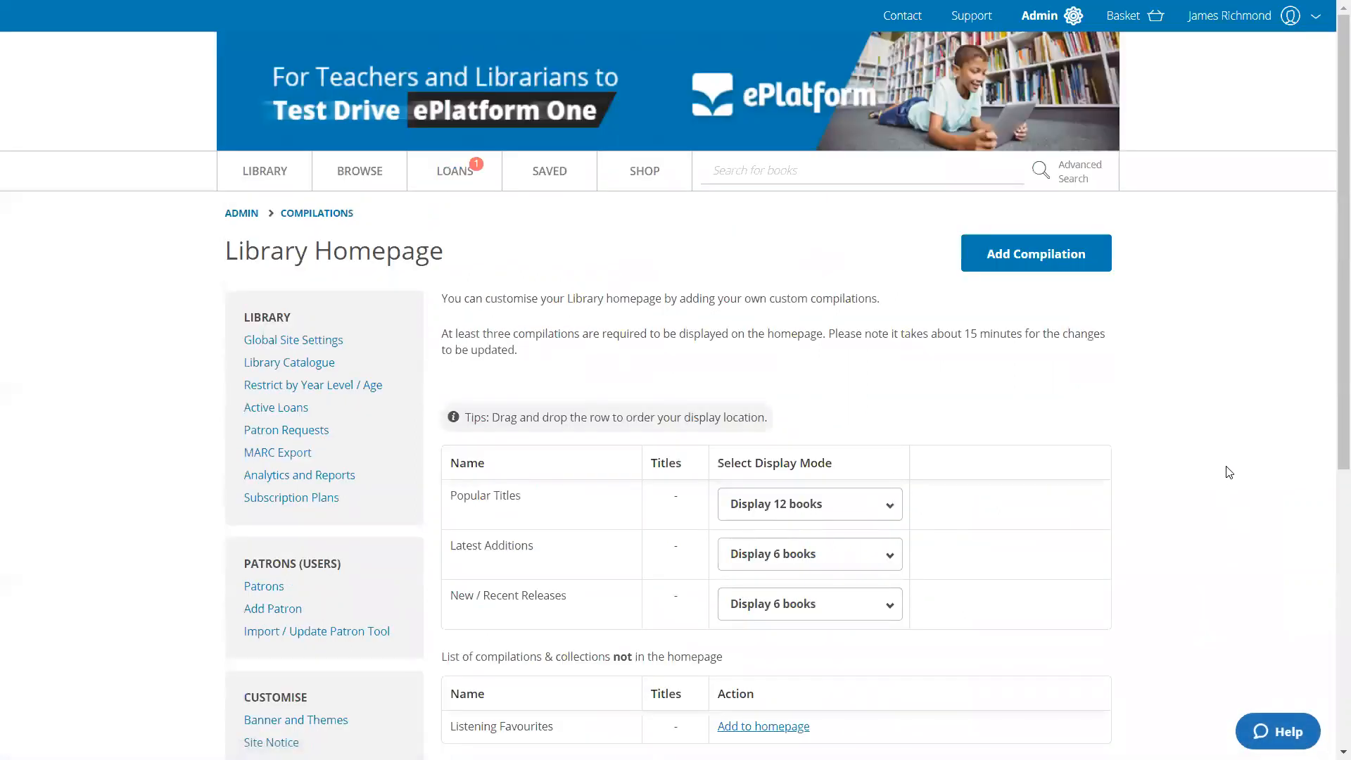
pyautogui.scroll(-1, 1228, 472)
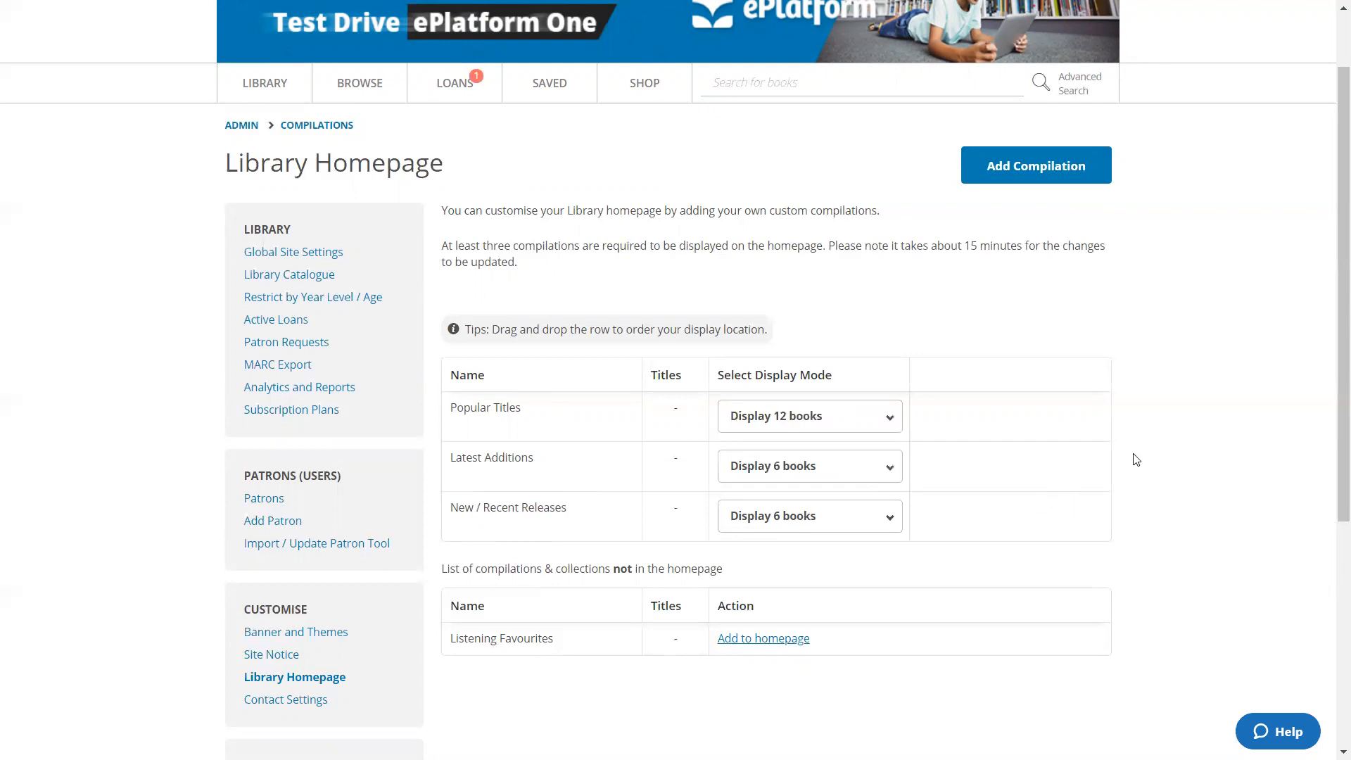
# - Start a new compilation for the library homepage and name it Harry Potter
pyautogui.click(1034, 169)
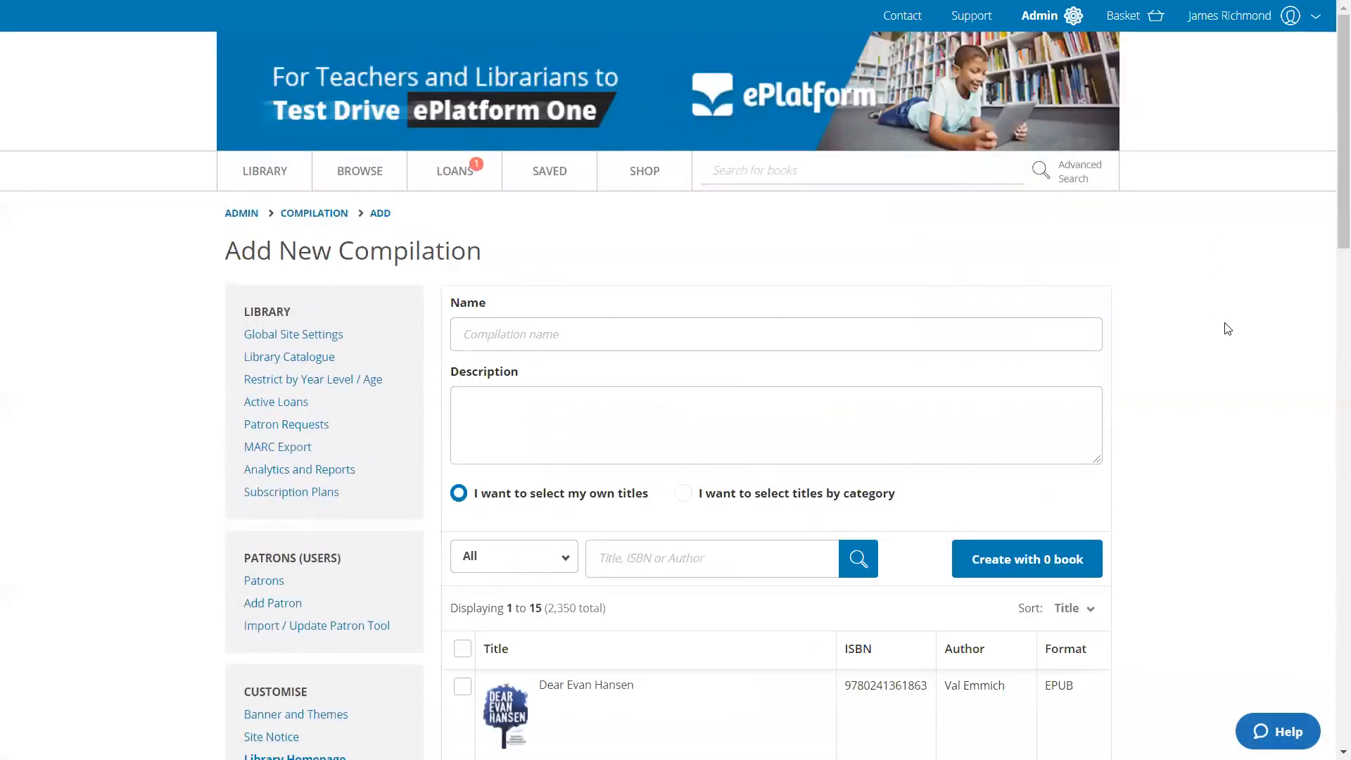
pyautogui.scroll(-1, 1224, 325)
pyautogui.click(513, 246)
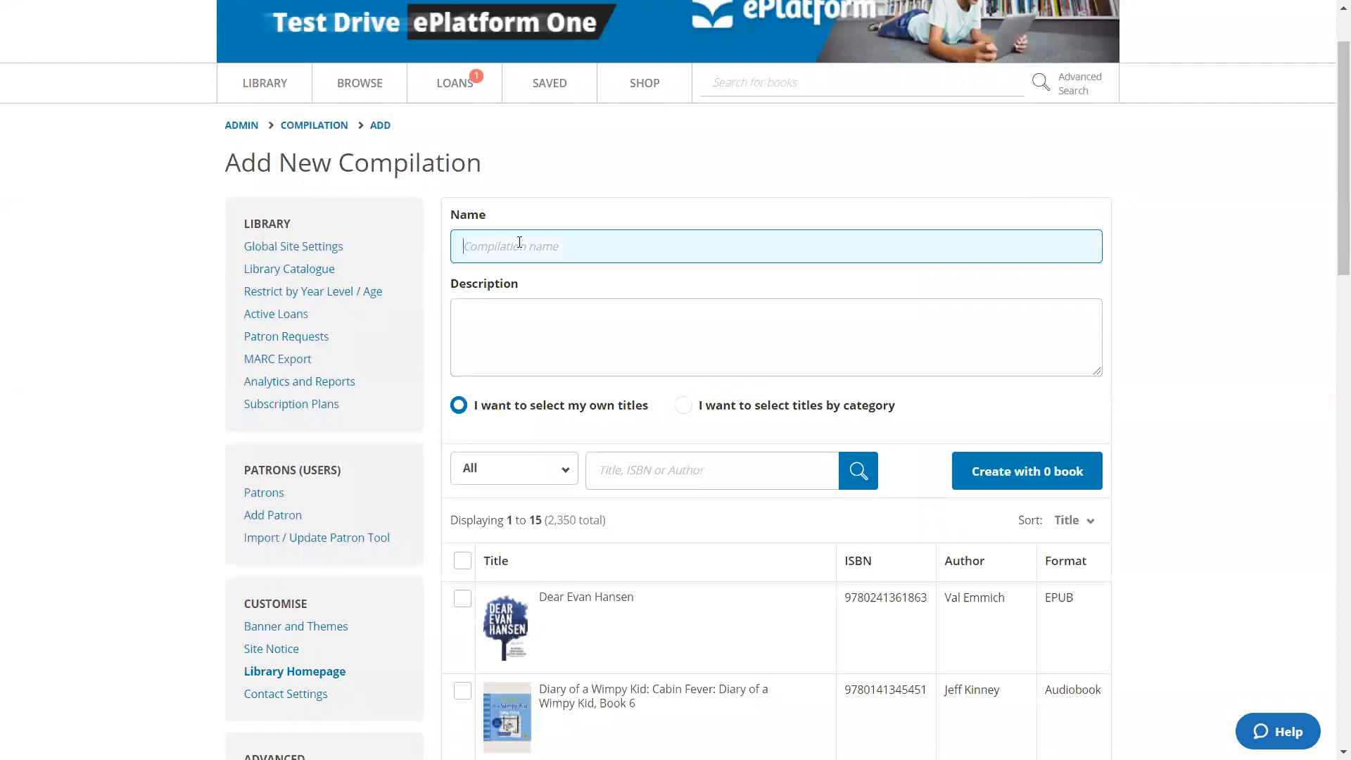
pyautogui.write('Harry Potter')
pyautogui.click(1249, 311)
# - Limit the compilation's title list to eBooks and search it for "harry potter"
pyautogui.scroll(-1, 1217, 321)
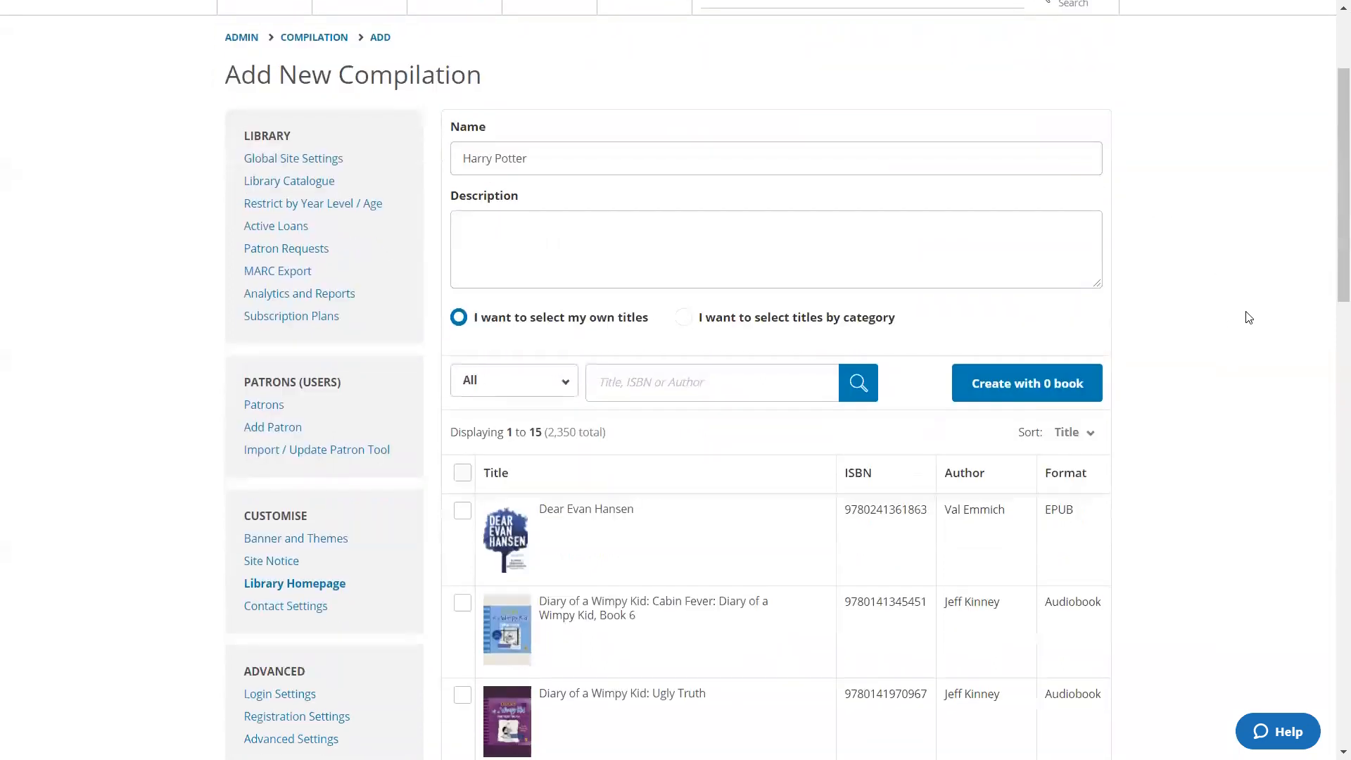
pyautogui.click(565, 384)
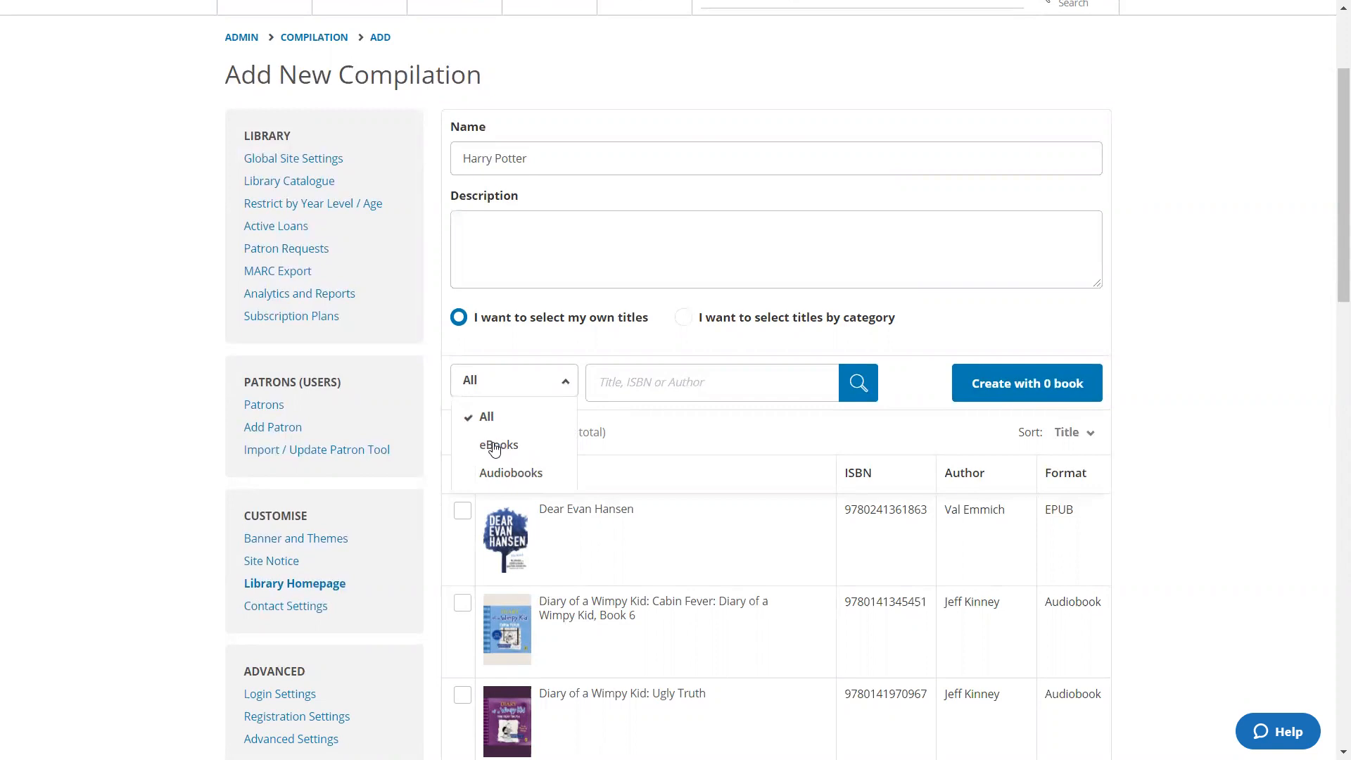
pyautogui.click(496, 447)
pyautogui.click(664, 382)
pyautogui.write('harry potter')
pyautogui.click(857, 382)
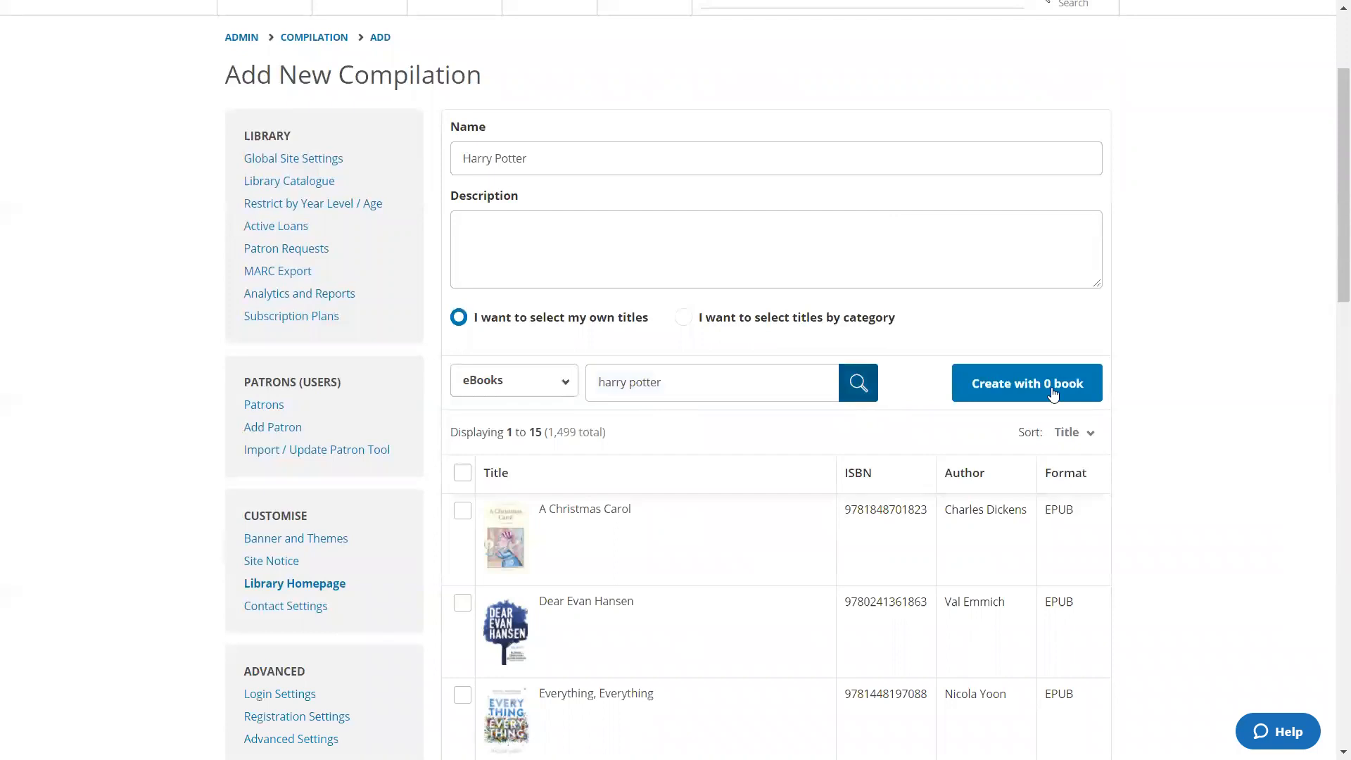
# - Create the compilation from all found titles except An A-Z of Harry Potter and Harry Potter and the Cursed Child
pyautogui.scroll(-2, 1223, 403)
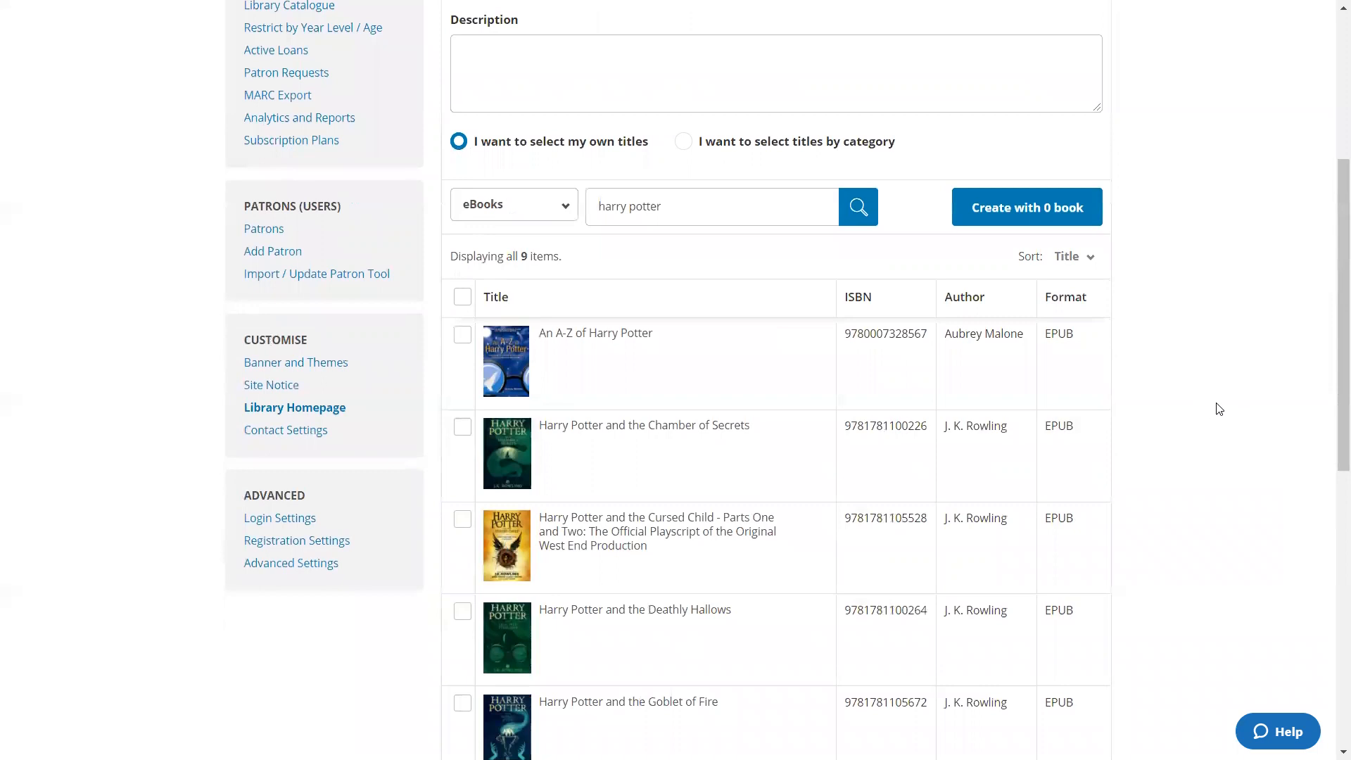
pyautogui.click(463, 299)
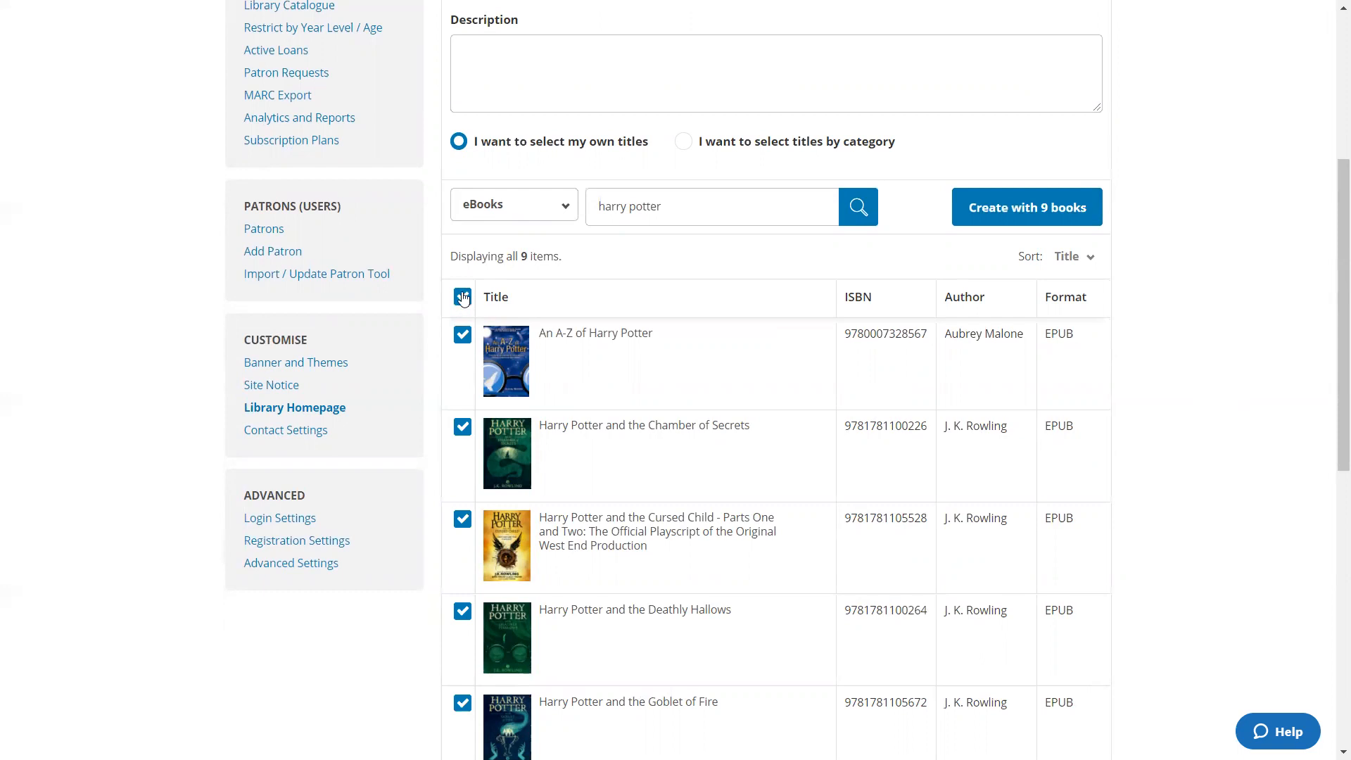
pyautogui.click(462, 336)
pyautogui.click(462, 519)
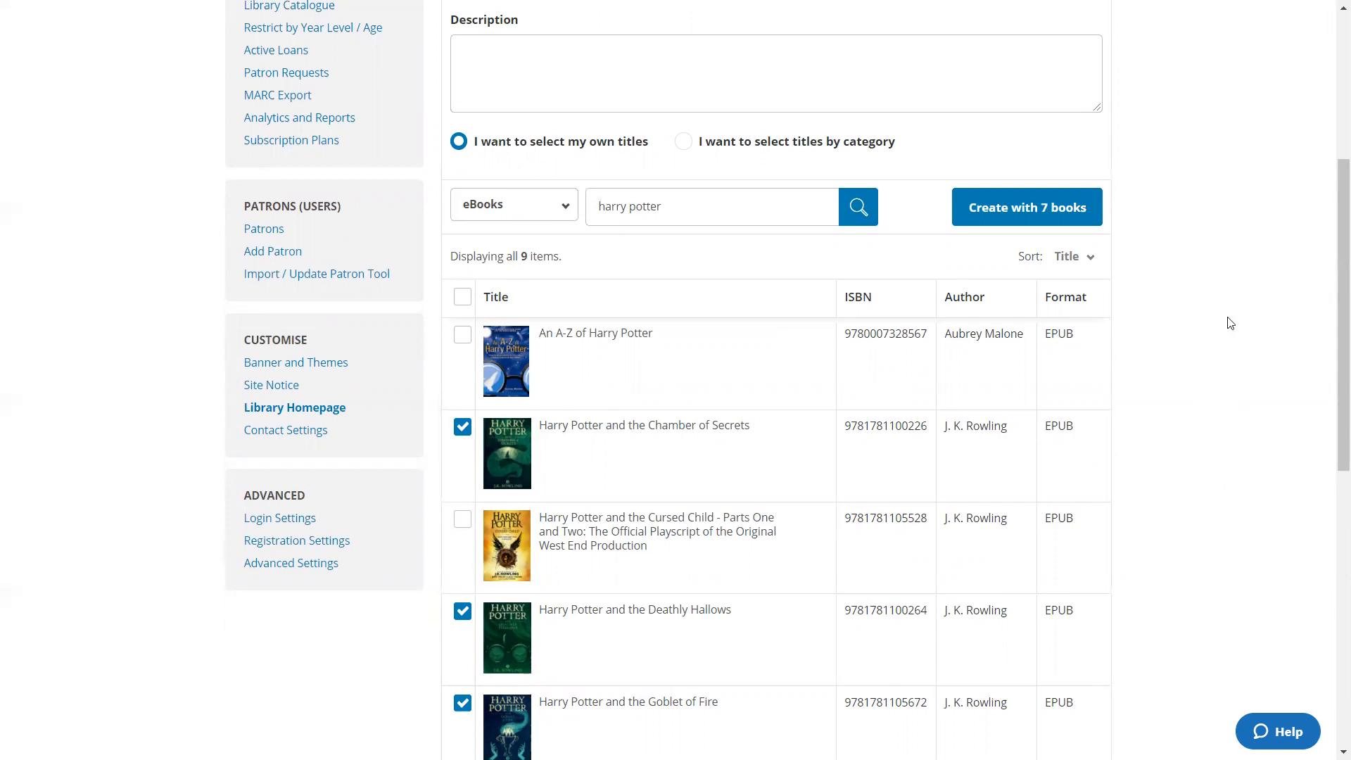
pyautogui.click(1023, 217)
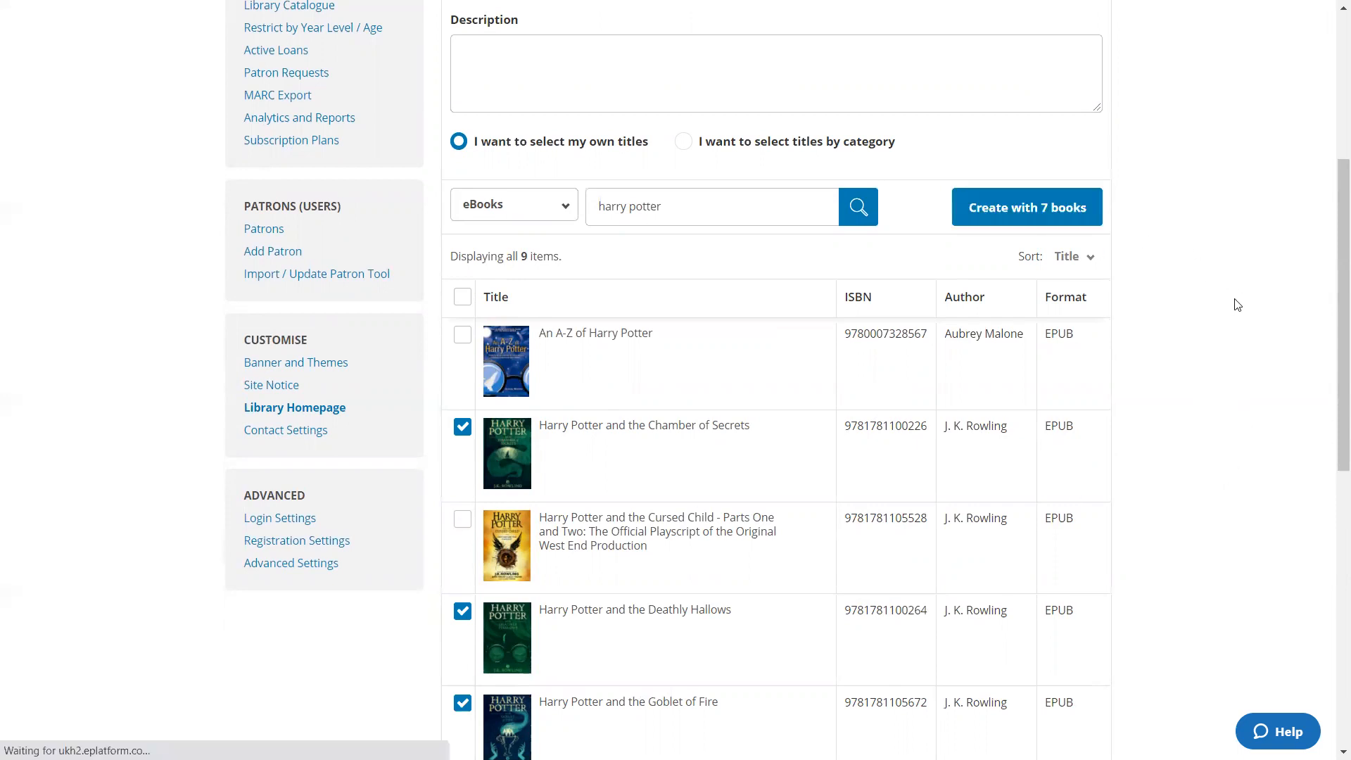
# - Open the Harry Potter compilation and reorder its titles, placing Philosopher's Stone first and Prisoner of Azkaban third
pyautogui.scroll(-4, 1252, 346)
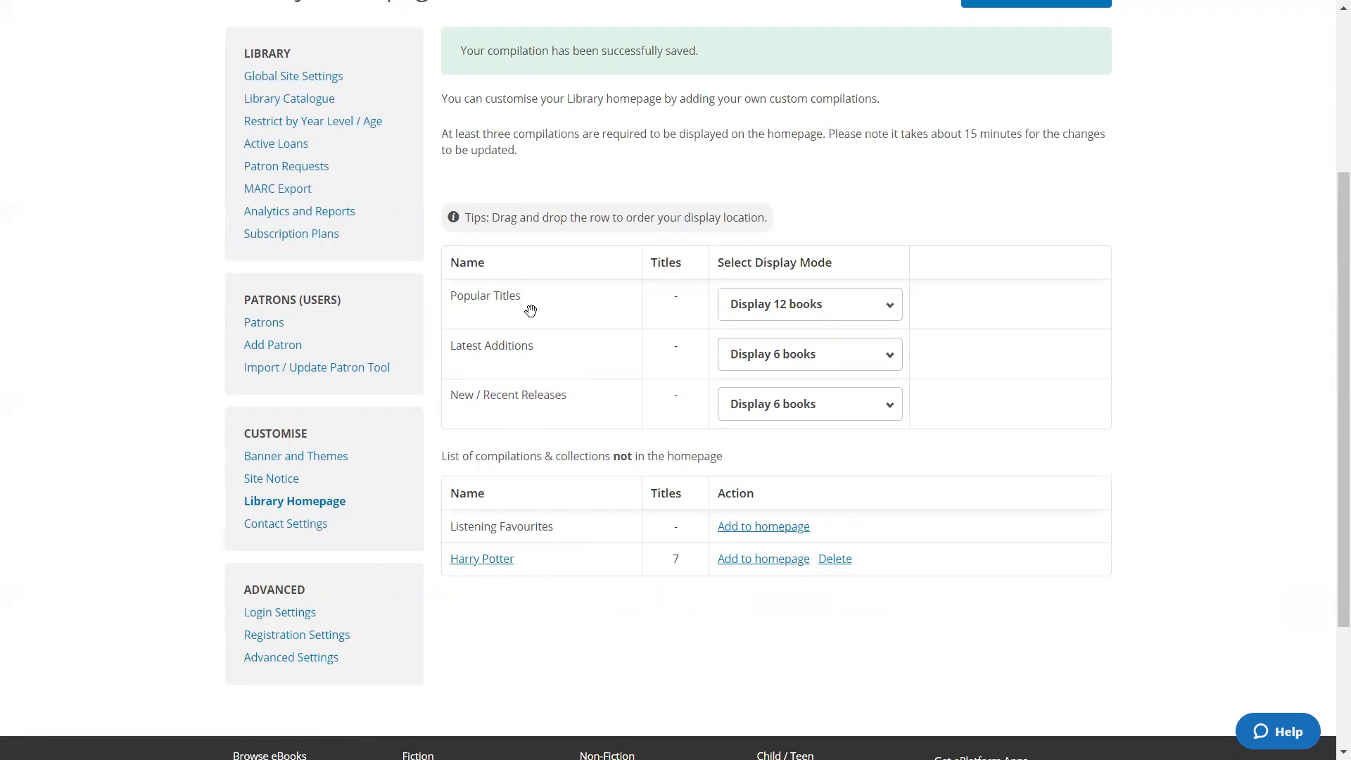
pyautogui.click(468, 566)
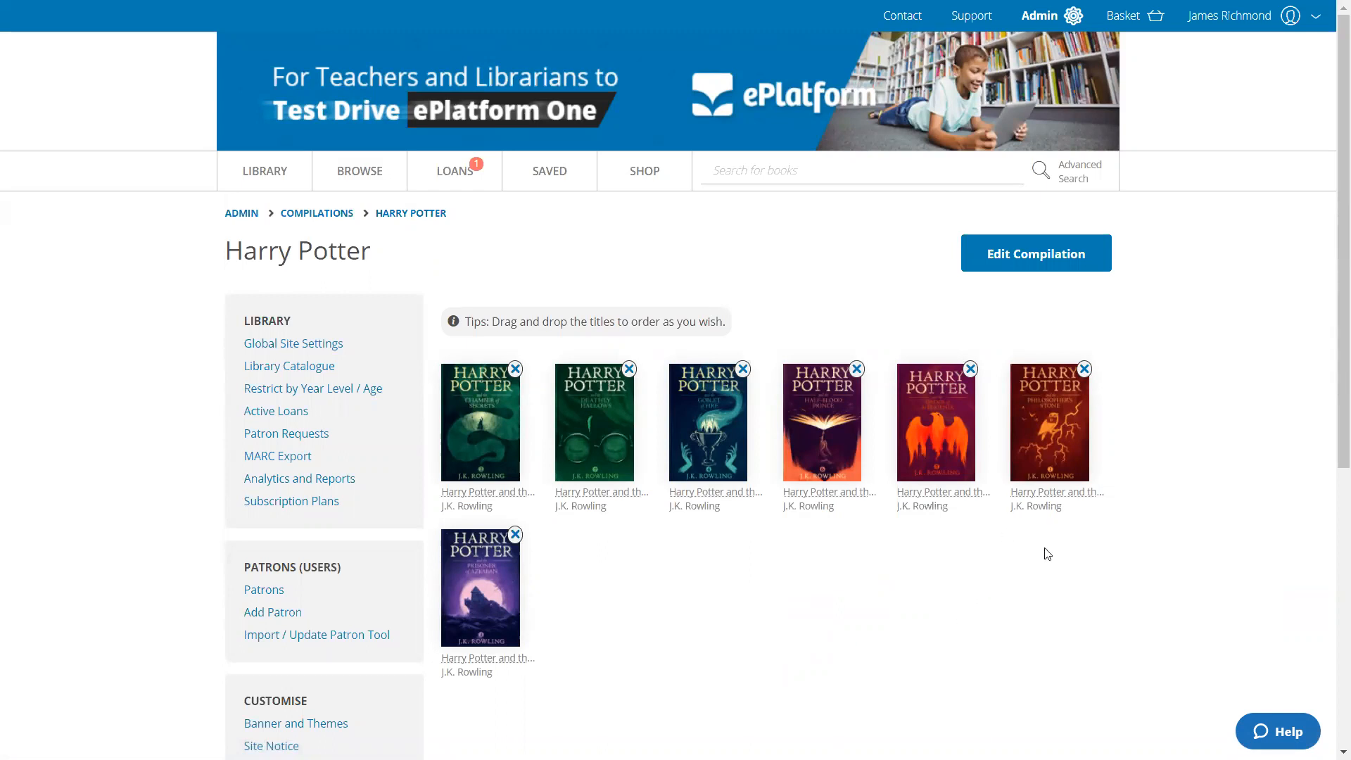
pyautogui.moveTo(1063, 434); pyautogui.dragTo(491, 435)
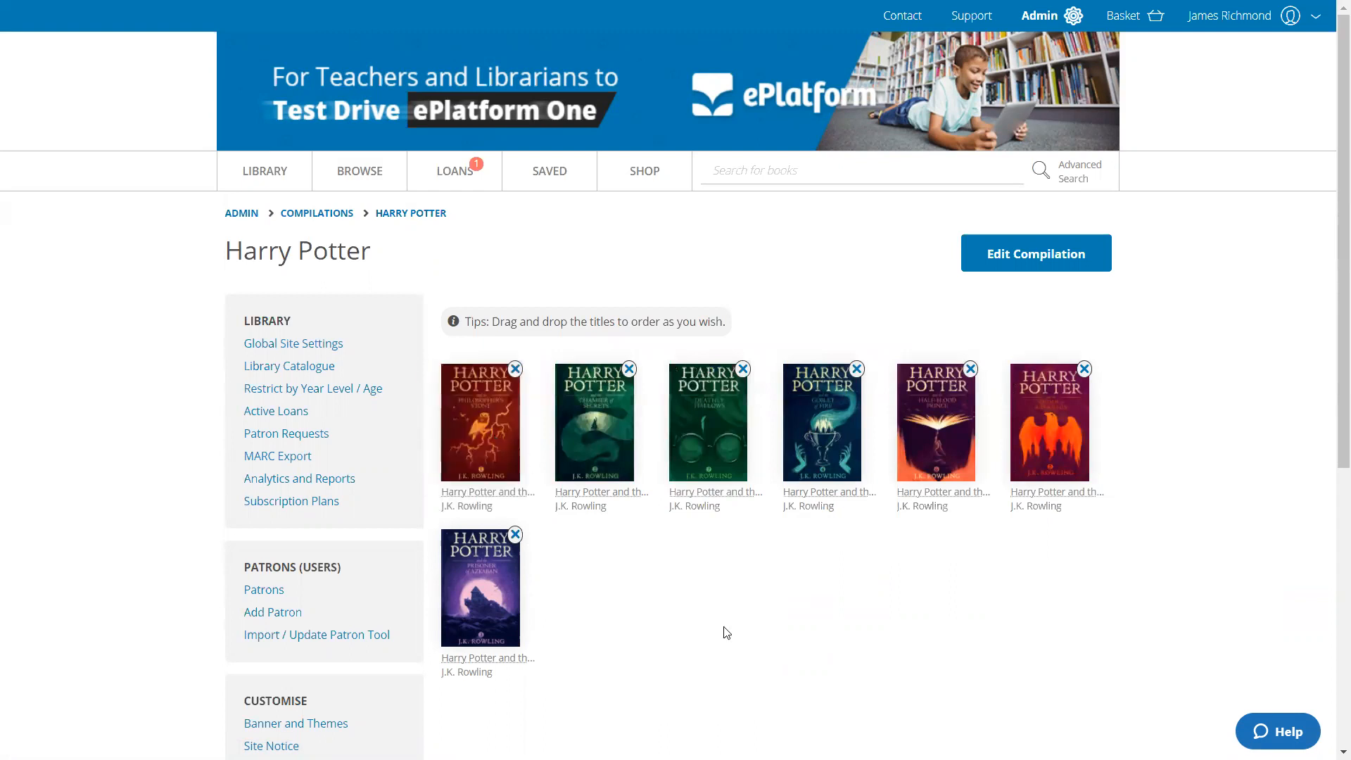
pyautogui.moveTo(484, 598); pyautogui.dragTo(709, 437)
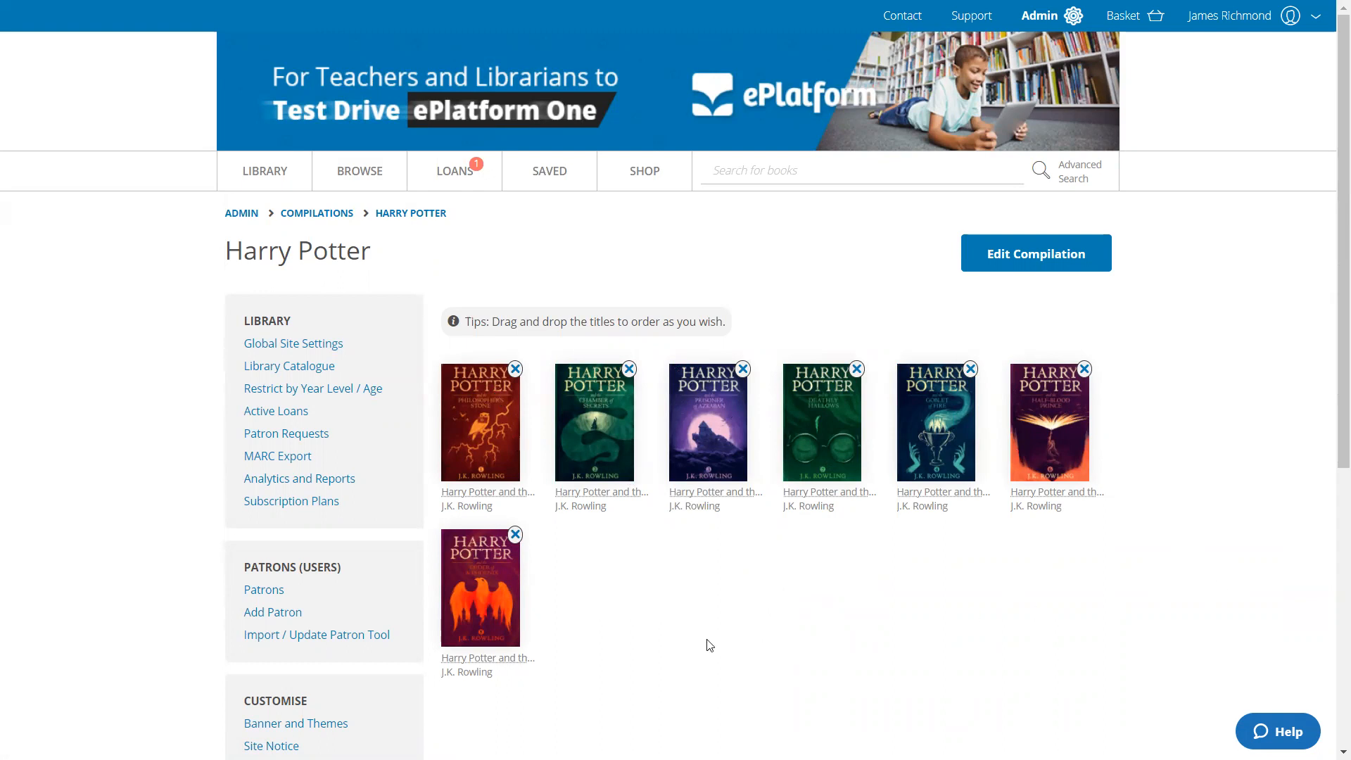
# - Return to the administration overview and look over the remaining library, customisation and settings options
pyautogui.click(1041, 17)
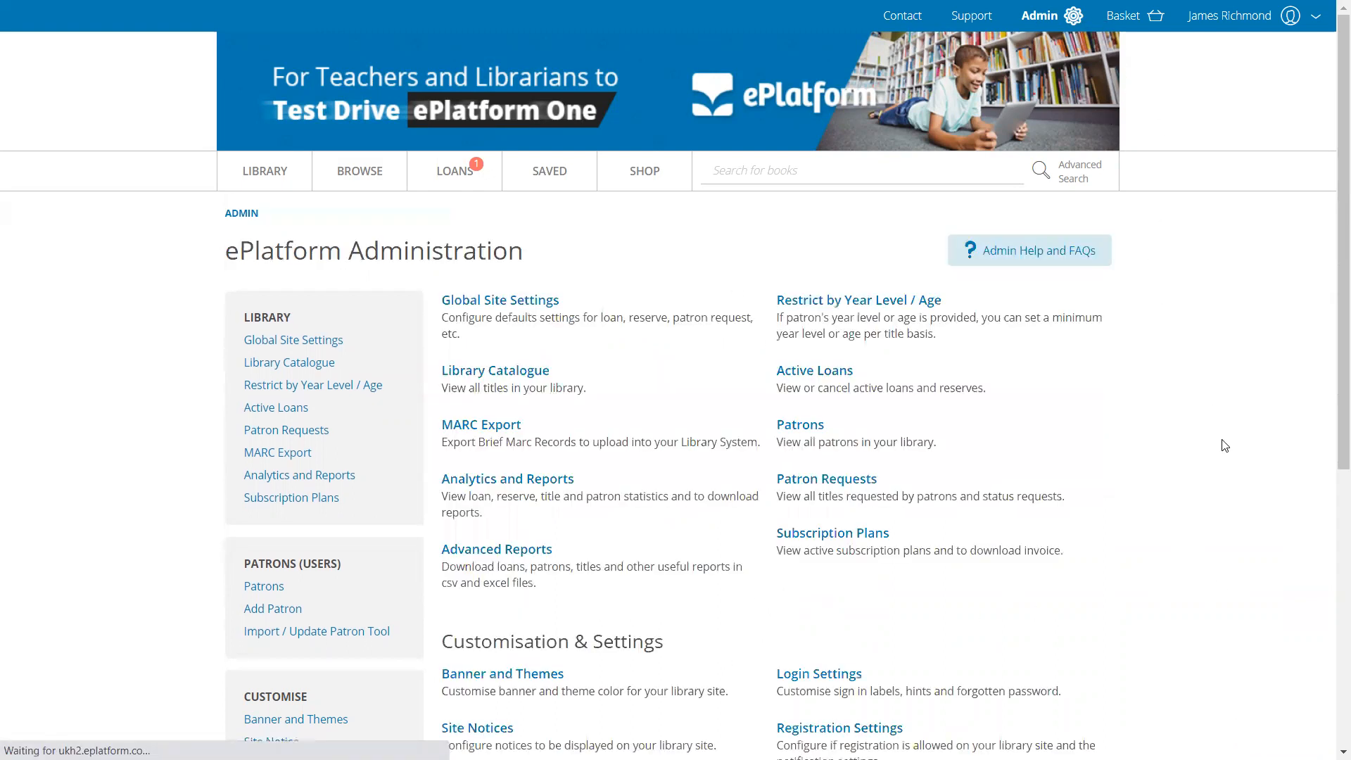
pyautogui.scroll(-3, 1228, 442)
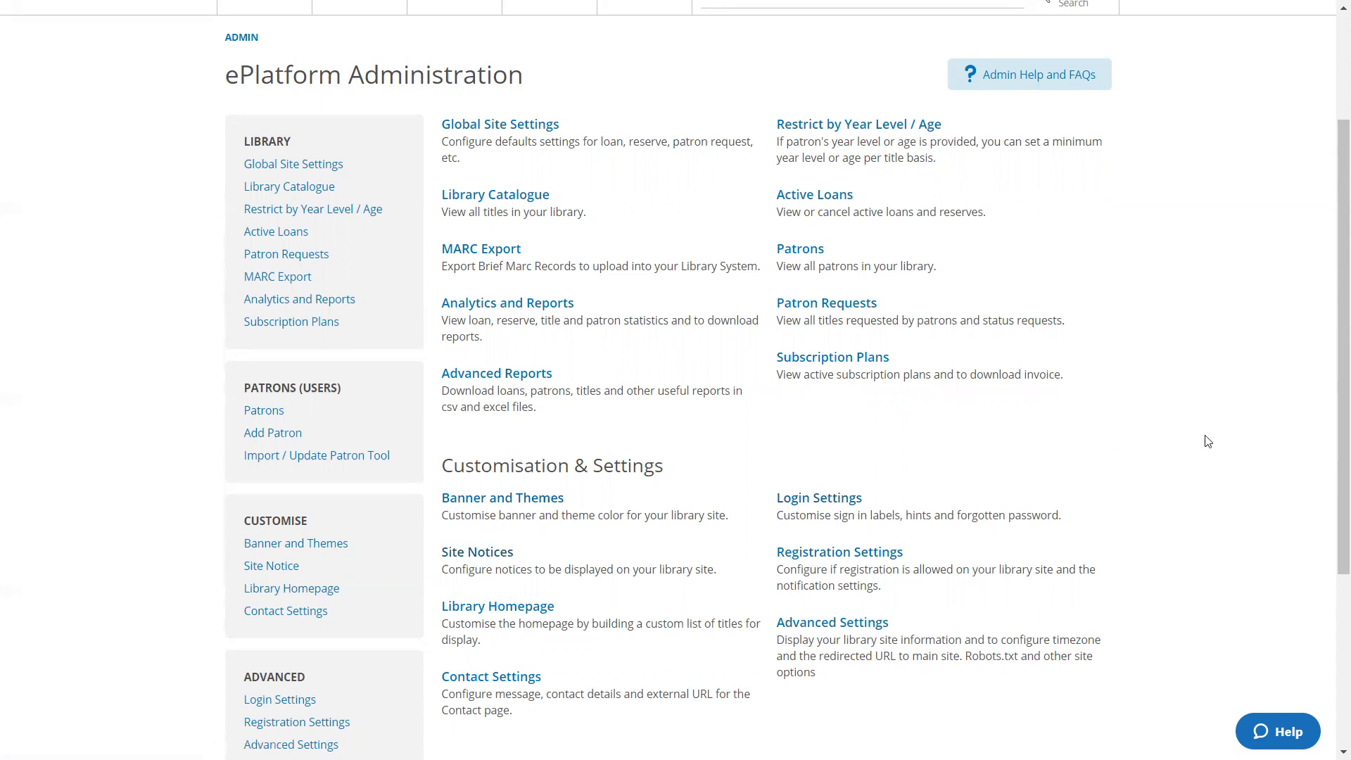
pyautogui.scroll(3, 1204, 440)
pyautogui.scroll(1, 1206, 441)
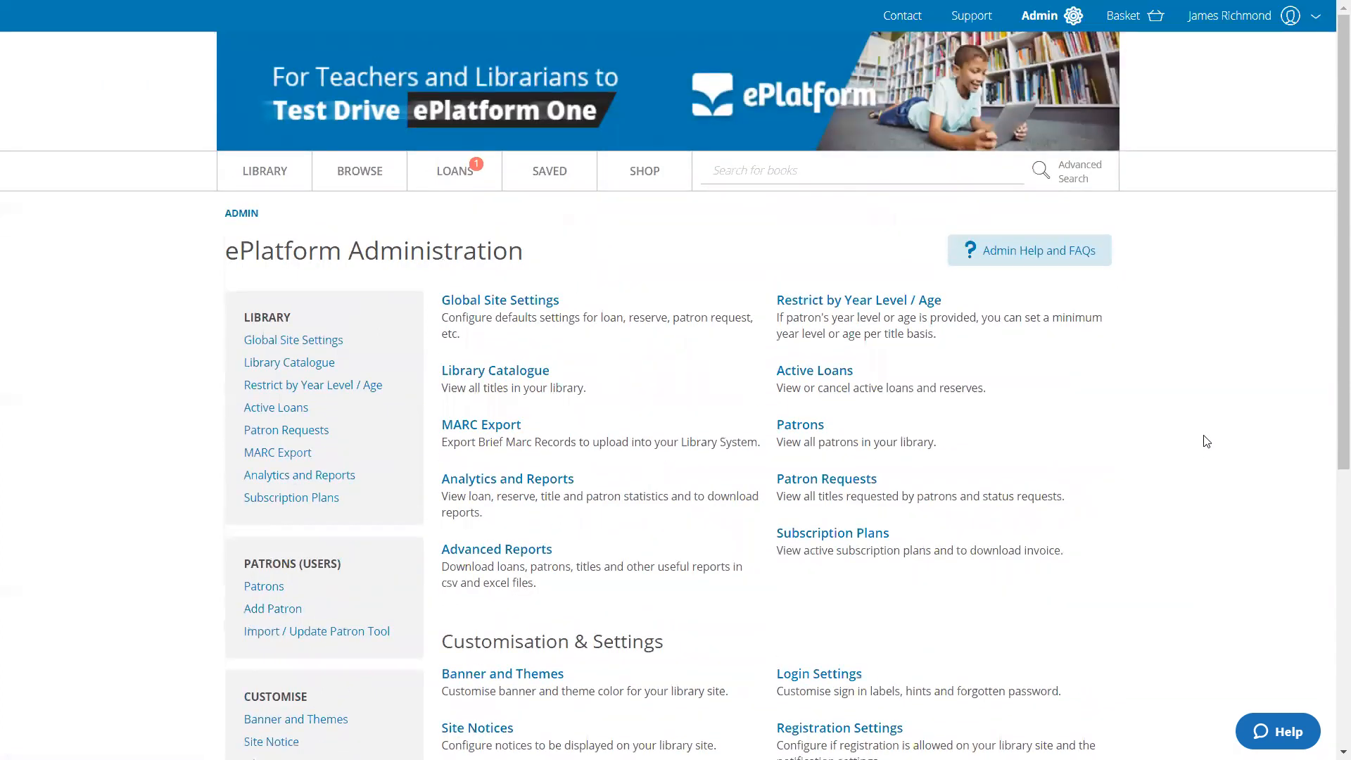